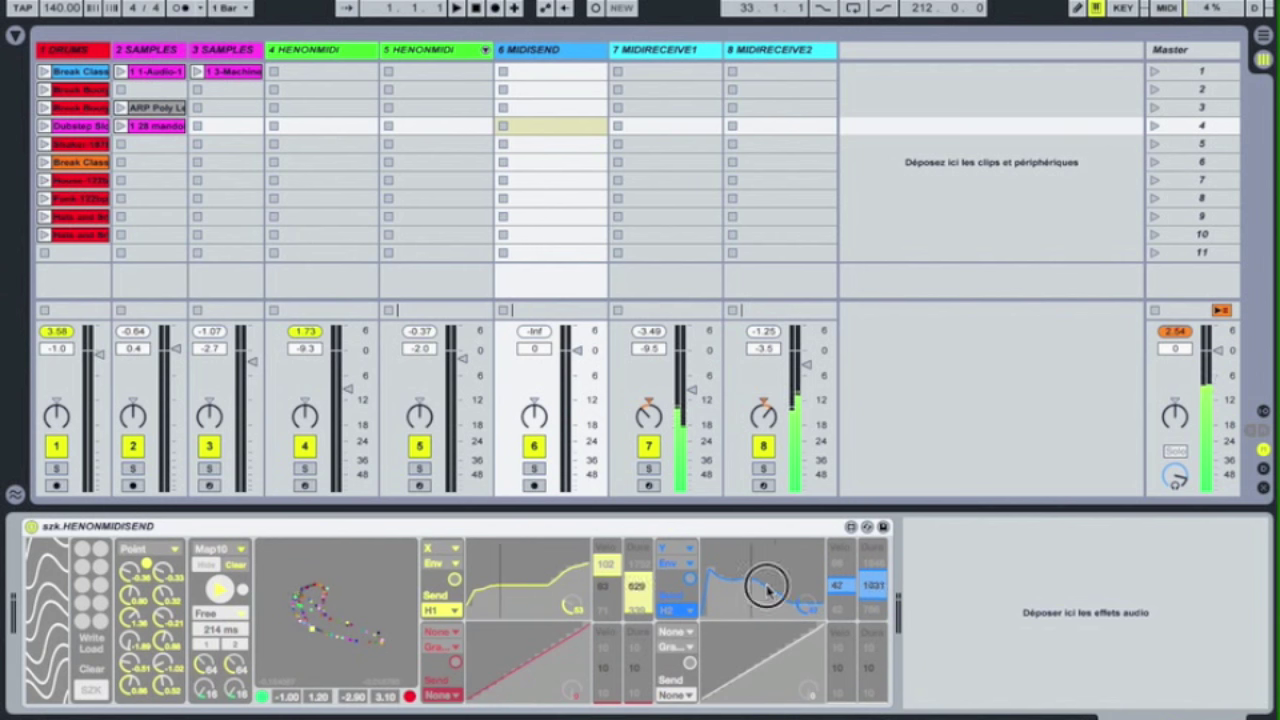
Redraw the H1 and H2 envelope curves in HENONMIDISEND and switch the H2 source from Y to X
mouse_move(540, 590)
mouse_down()
mouse_move(462, 578)
mouse_move(475, 592)
mouse_move(488, 578)
mouse_move(486, 600)
mouse_move(586, 569)
mouse_move(558, 570)
mouse_move(568, 584)
mouse_move(527, 571)
mouse_move(585, 571)
mouse_up()
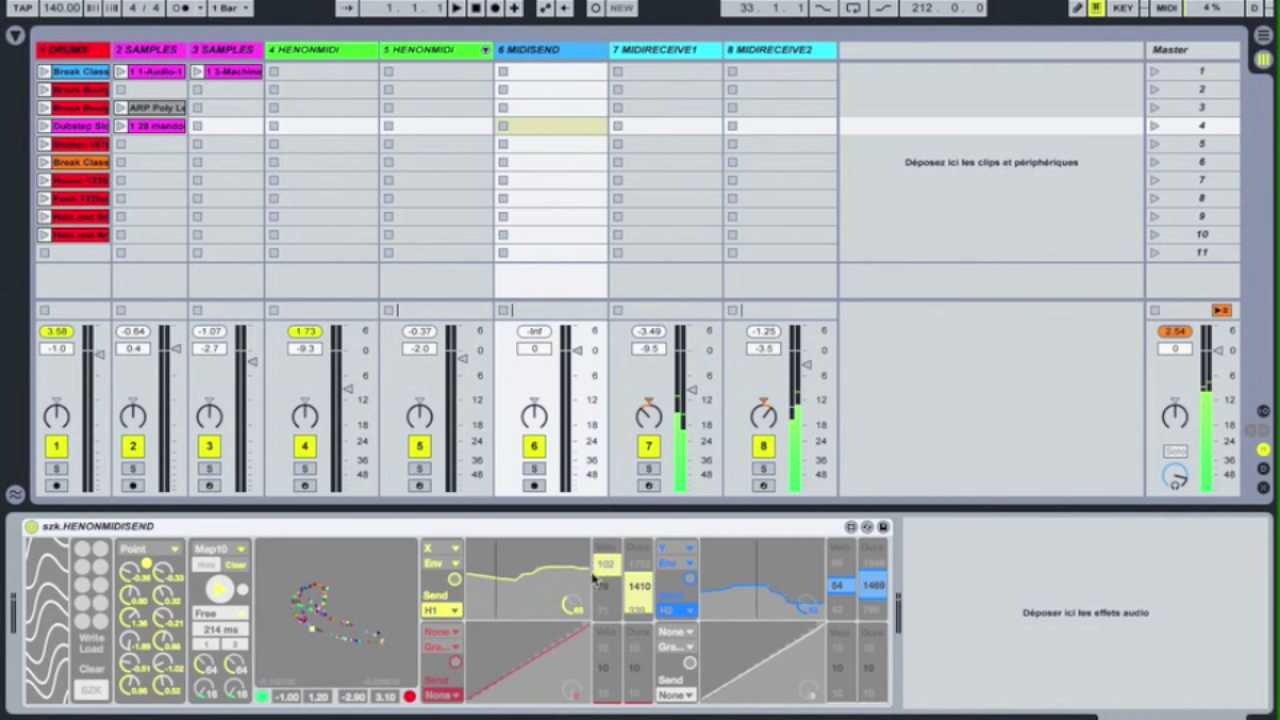
mouse_move(745, 591)
mouse_down()
mouse_move(694, 580)
mouse_move(745, 591)
mouse_move(826, 568)
mouse_up()
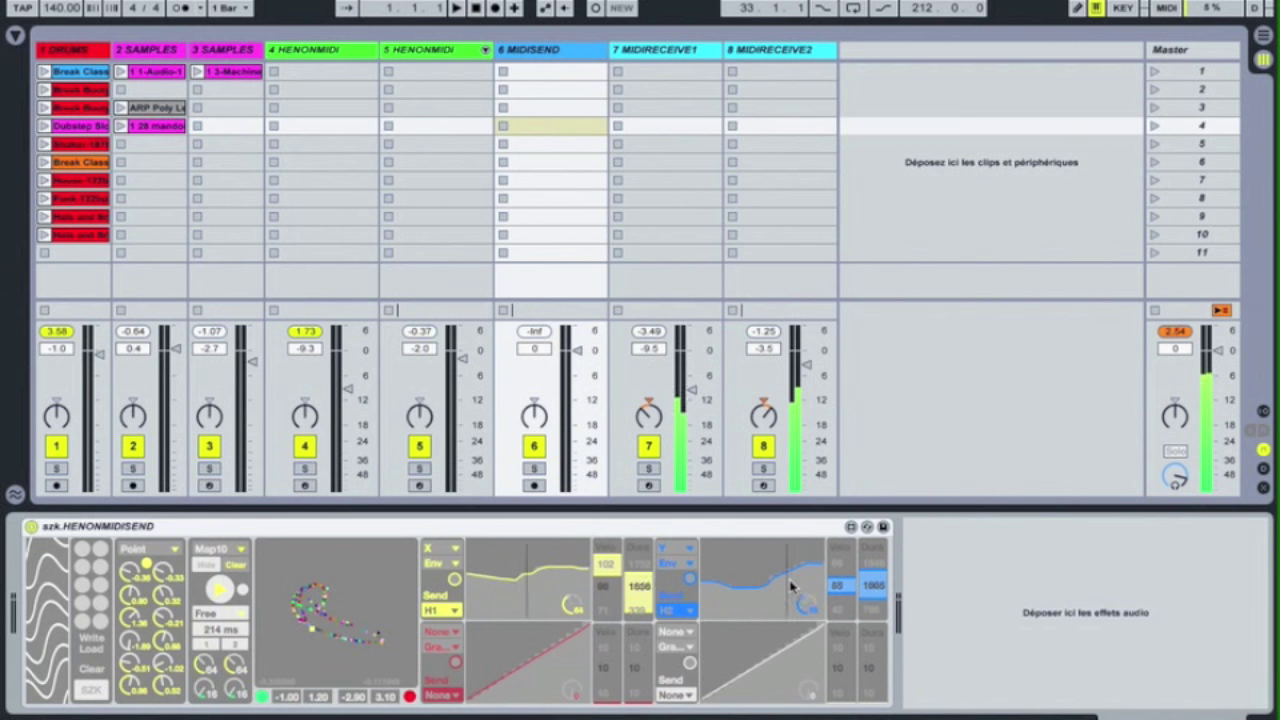
click(686, 549)
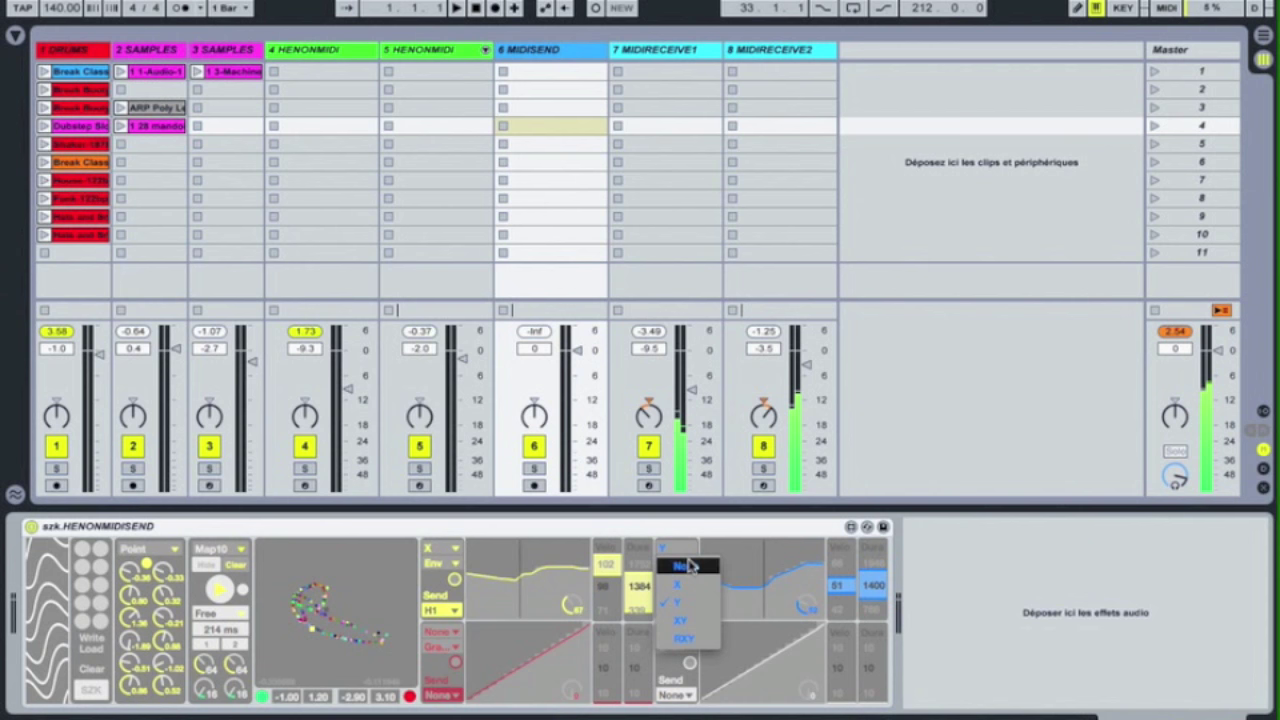
click(689, 582)
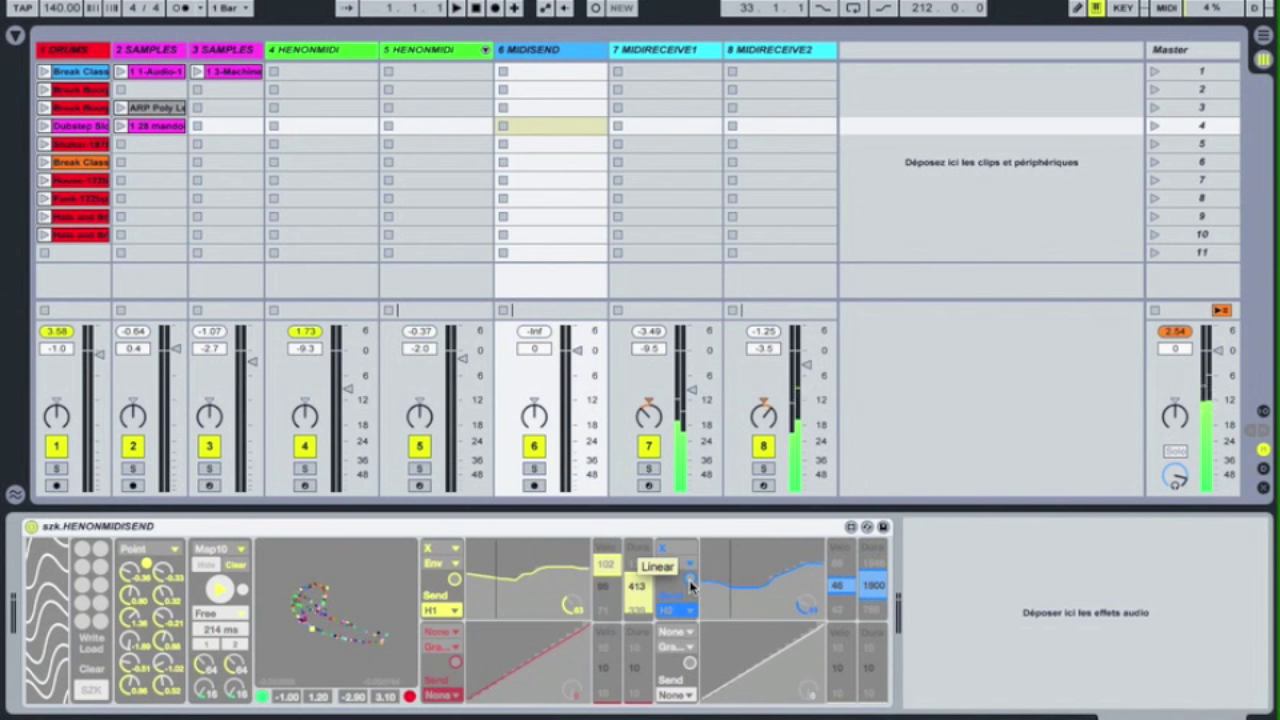
Reset the H2 envelope to a rising line and the H1 envelope to a falling line, and stop the map
click(690, 579)
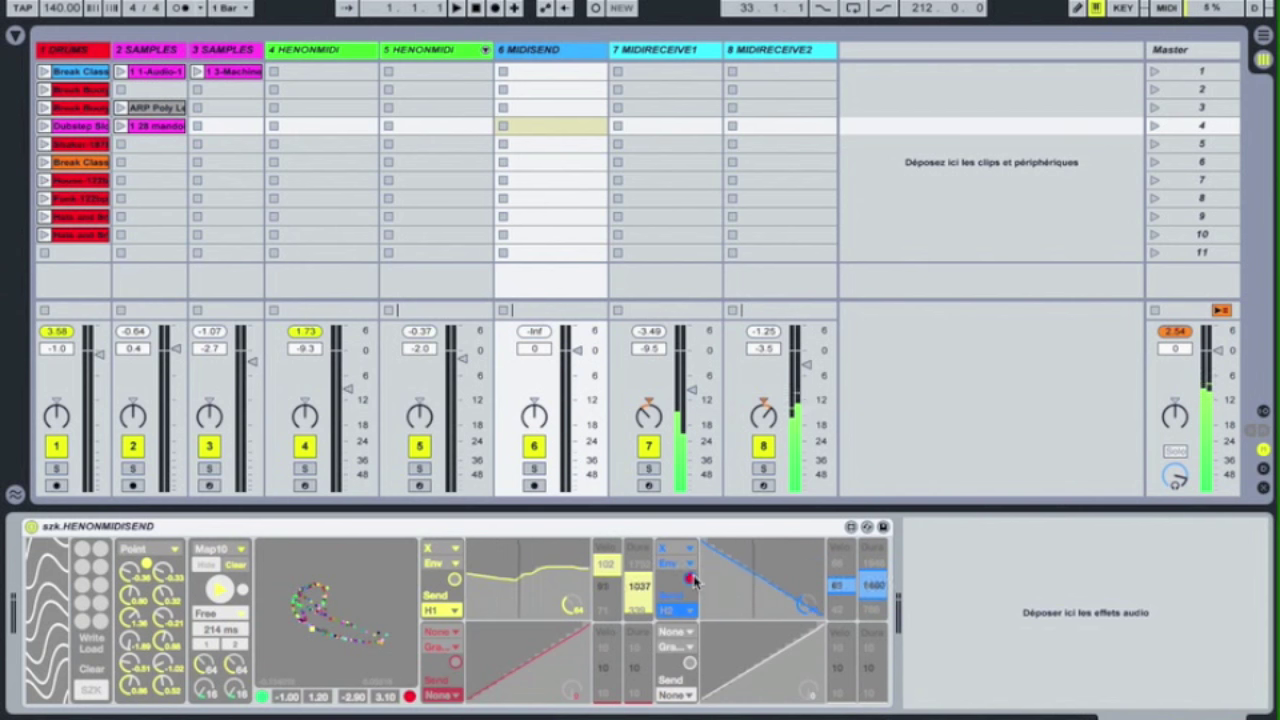
click(690, 580)
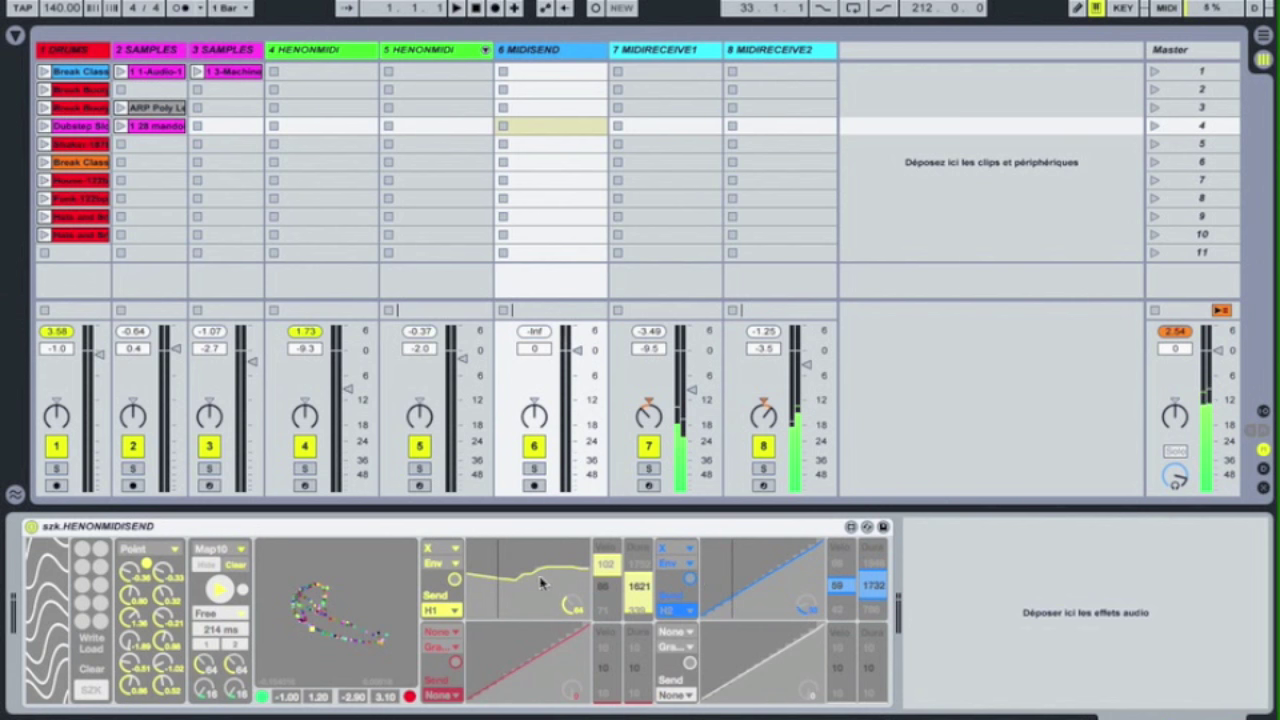
click(454, 581)
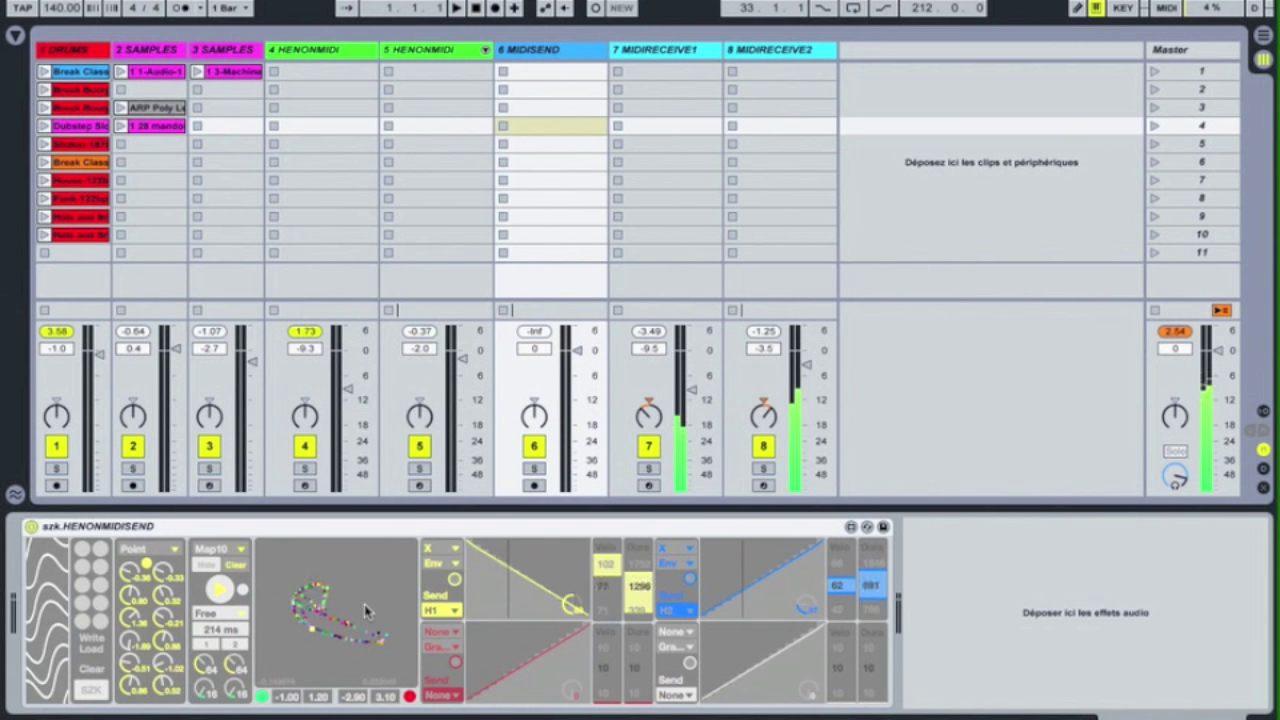
click(229, 590)
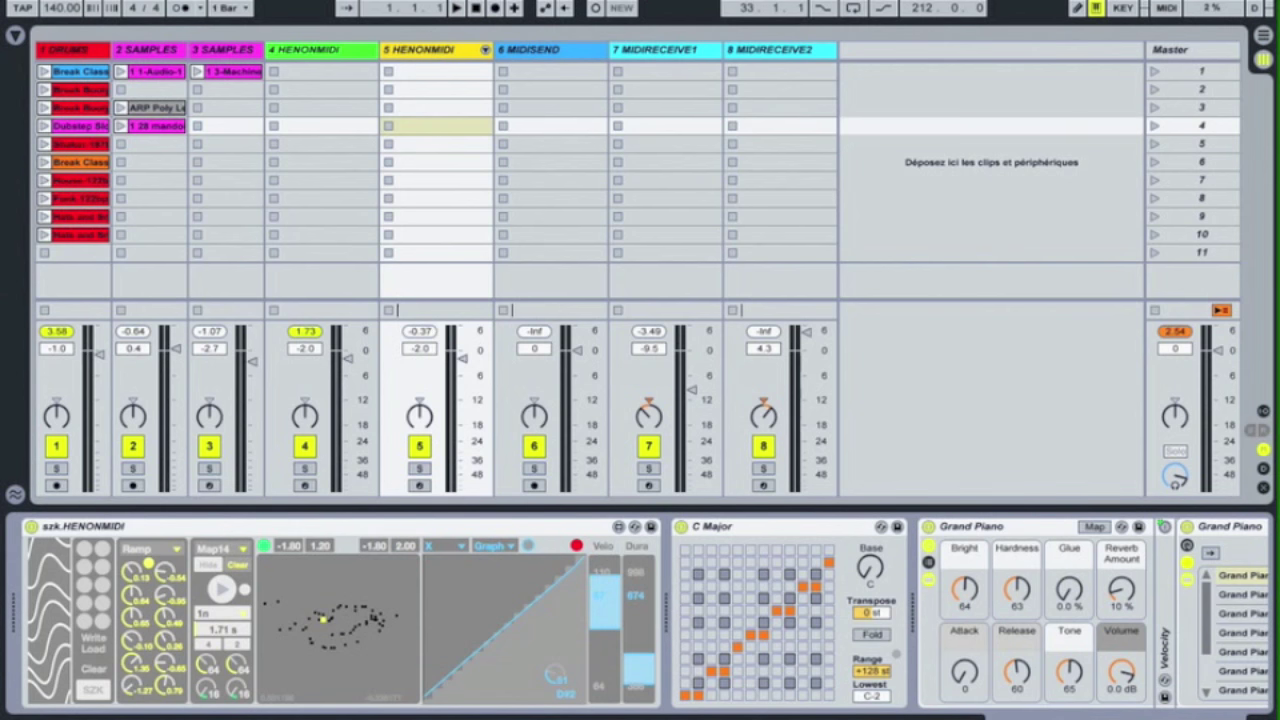
Play individual notes from several points on the HENONMIDI map and switch the note source to Y
click(314, 606)
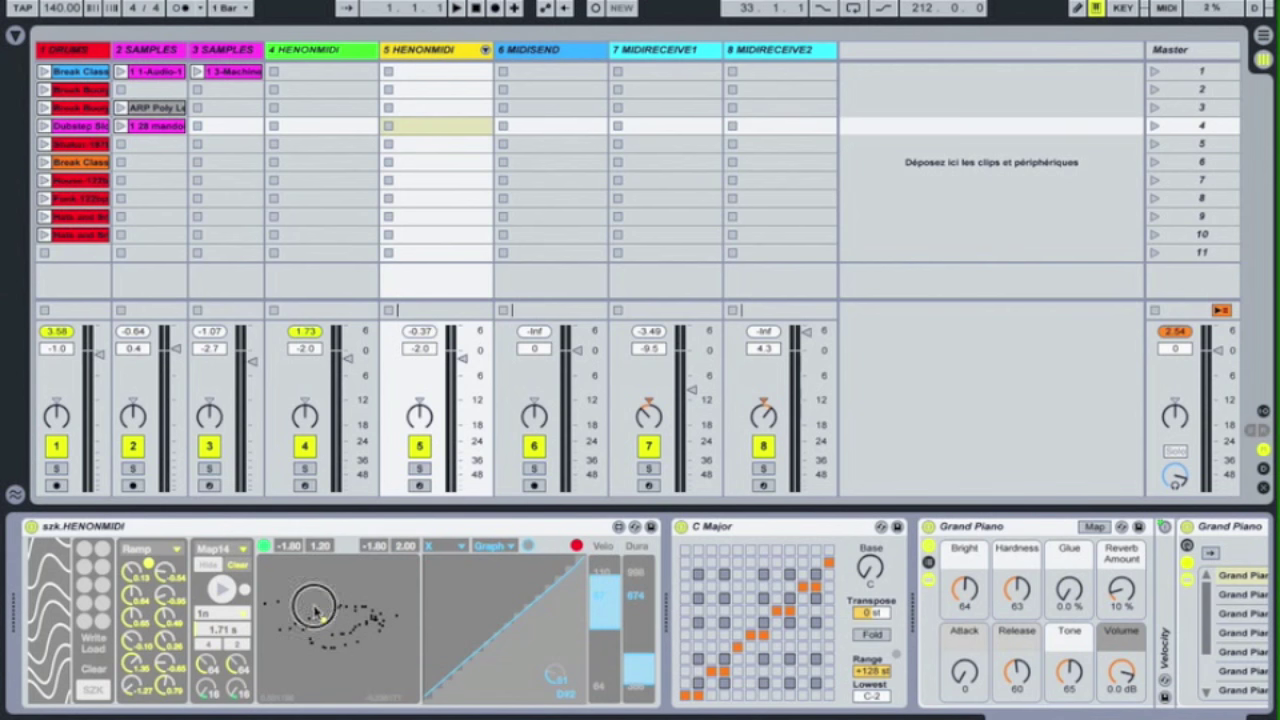
click(344, 620)
click(359, 617)
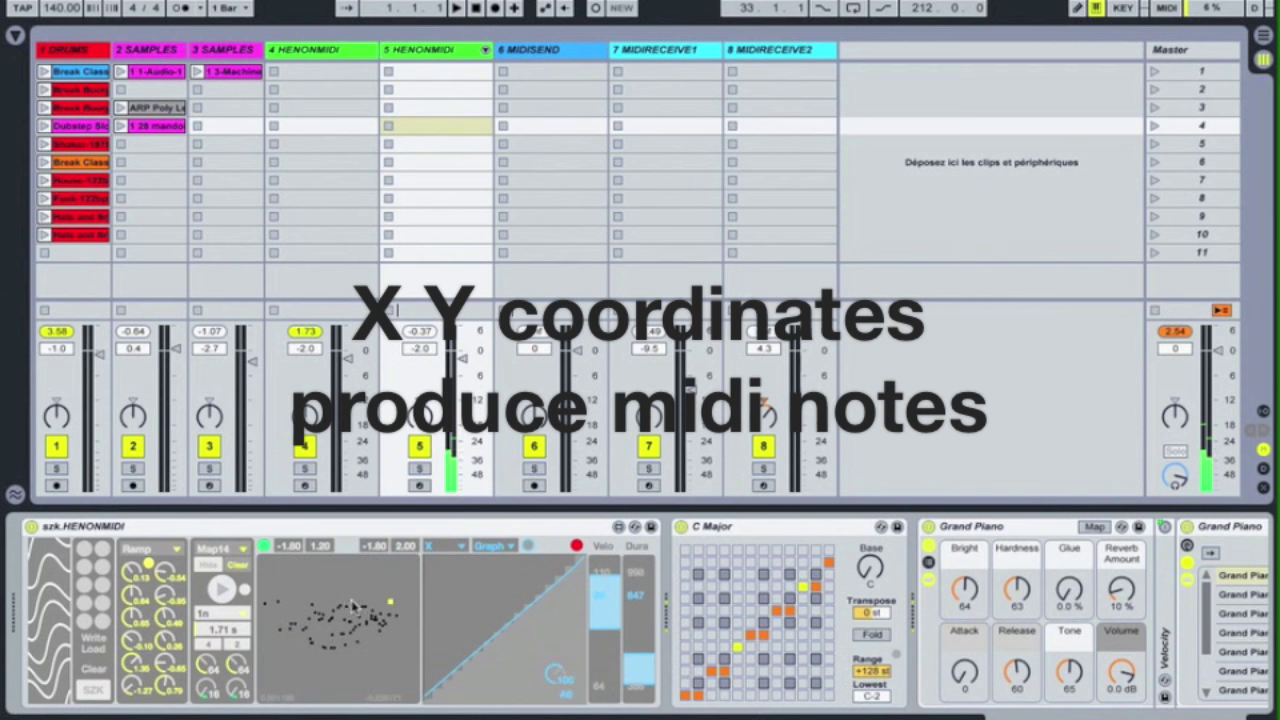
click(447, 547)
click(449, 601)
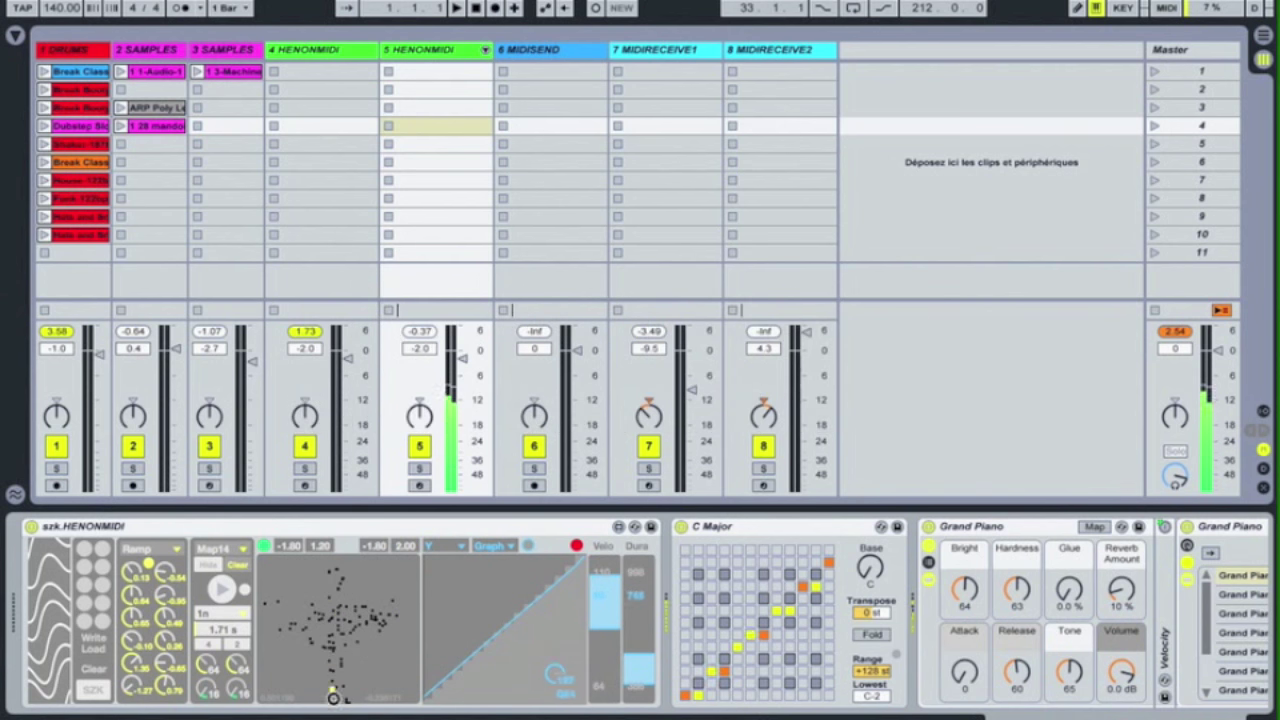
Change the note mode from Graph to Env, trying it with source X and finishing with source Y
click(448, 546)
click(452, 581)
click(496, 548)
click(486, 572)
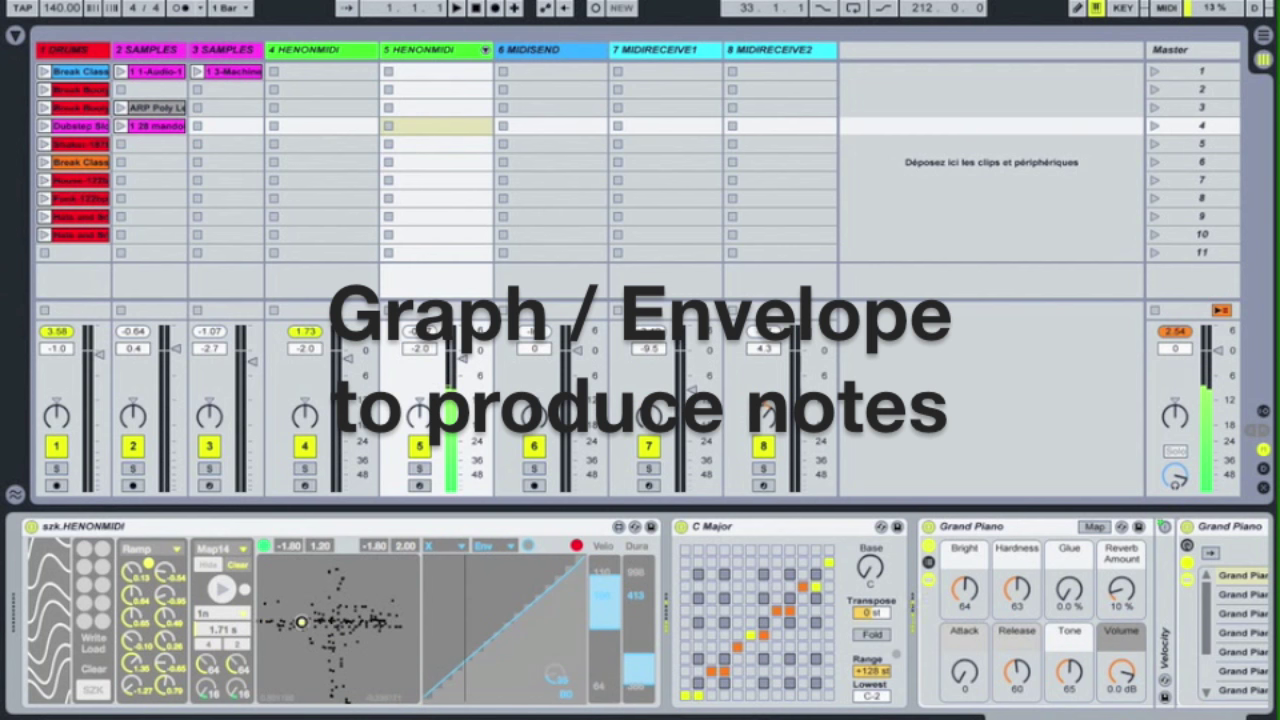
click(440, 546)
click(450, 578)
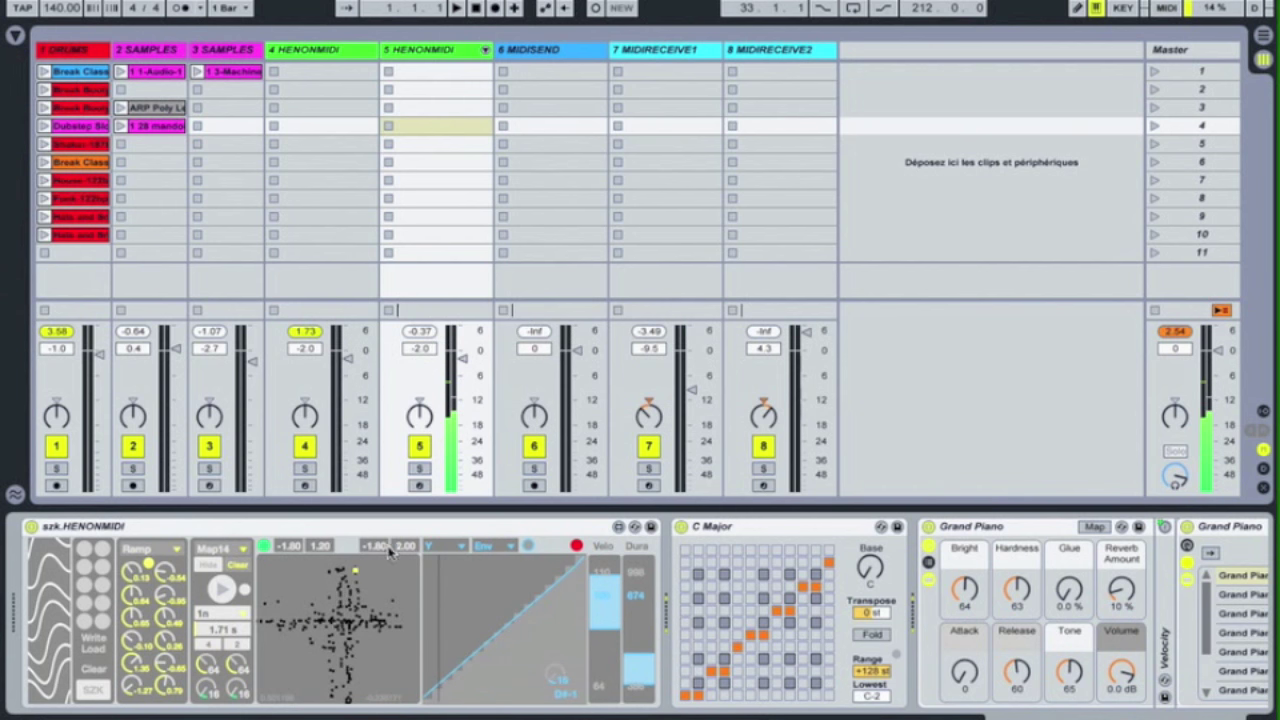
Clear the map display, set the playback rate to Free and start the map
click(245, 568)
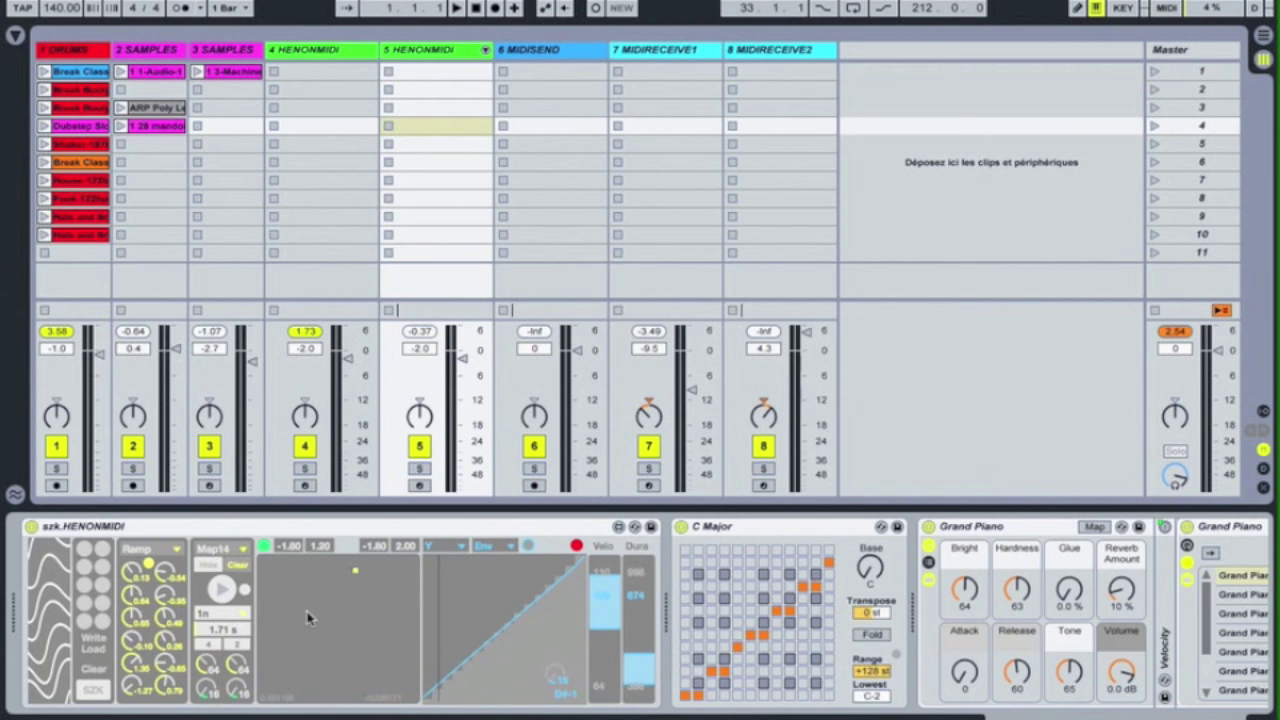
click(222, 590)
click(218, 614)
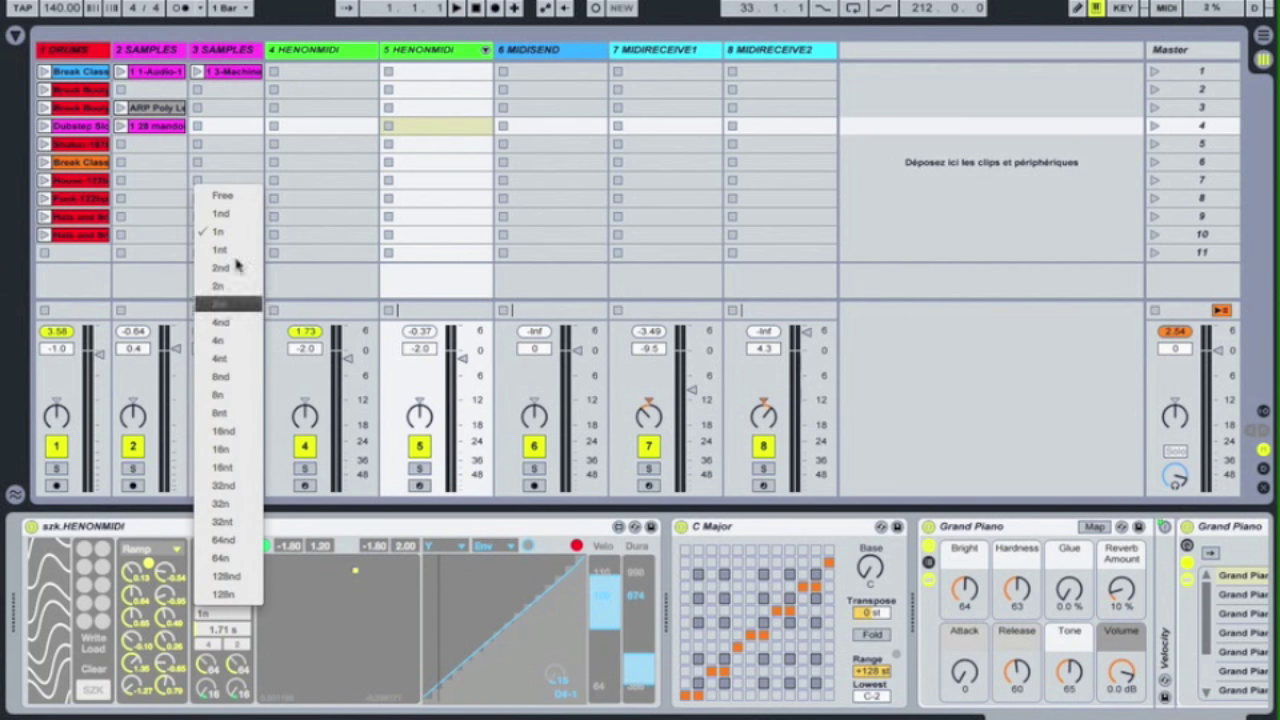
click(220, 196)
click(222, 590)
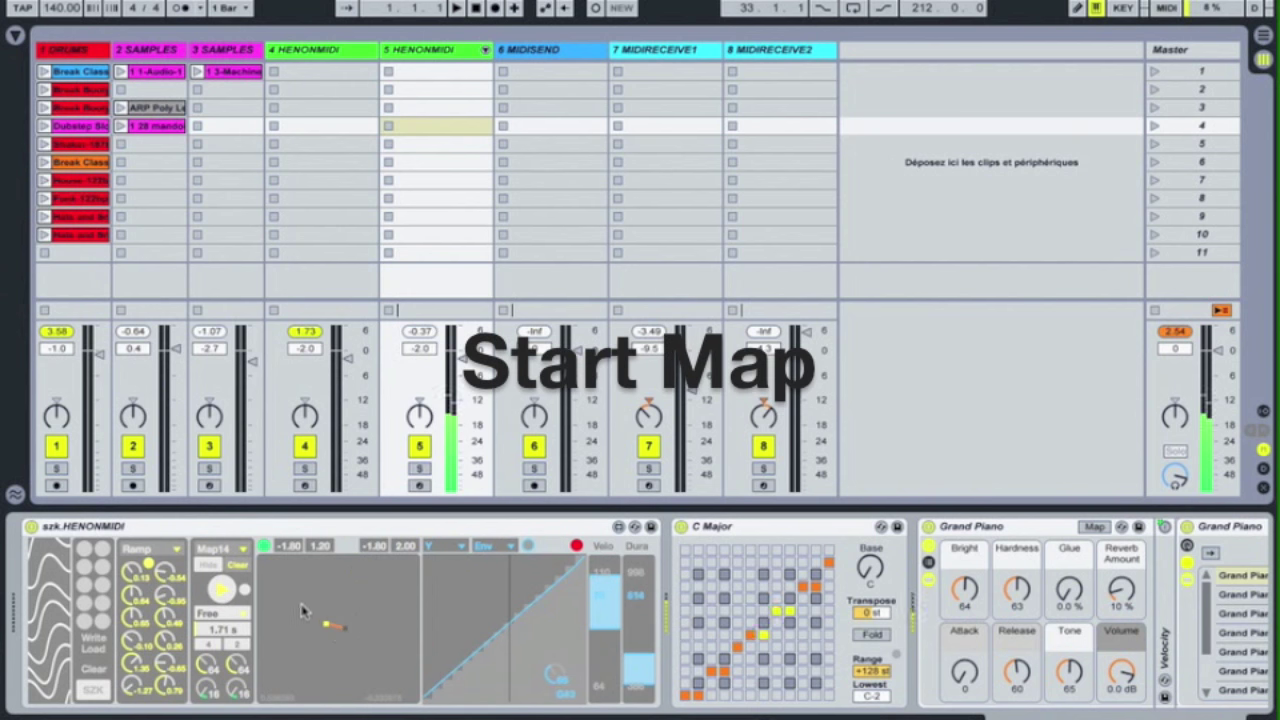
Keep Ramp mode, set the map rate to 2.57 s and raise the random duration range to about 692–1446
click(176, 549)
click(165, 587)
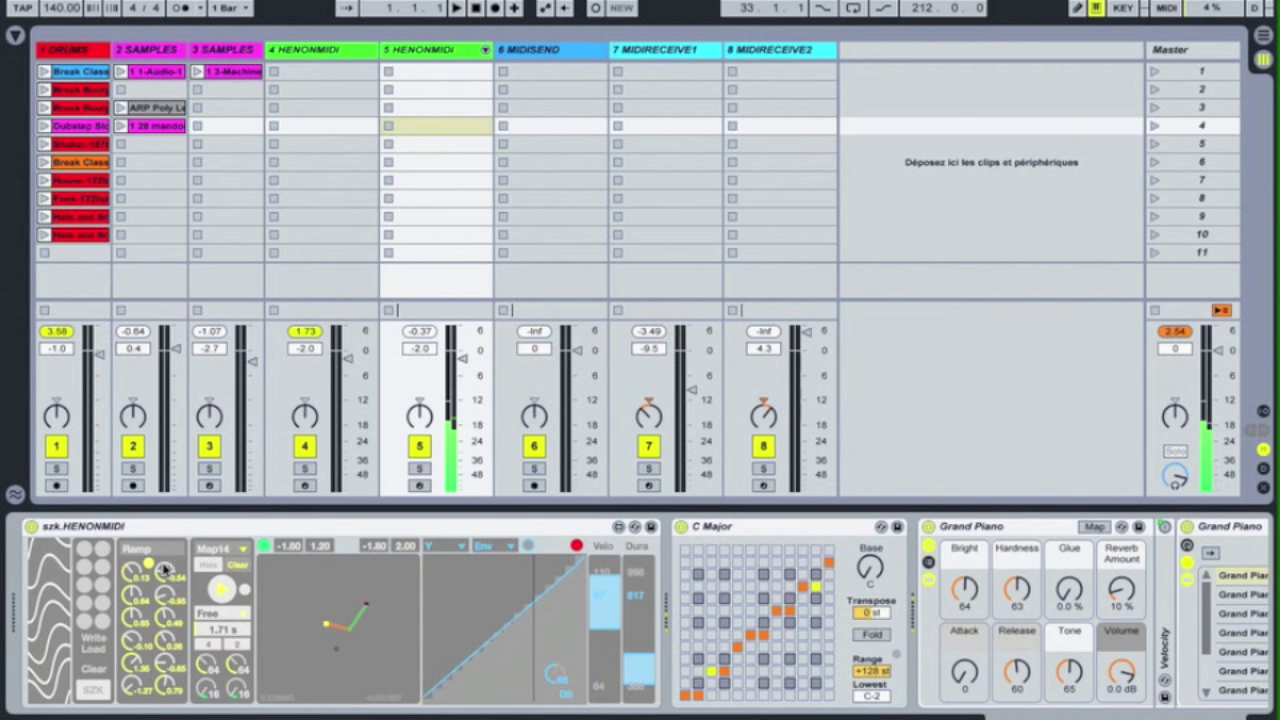
drag(210, 649, 211, 644)
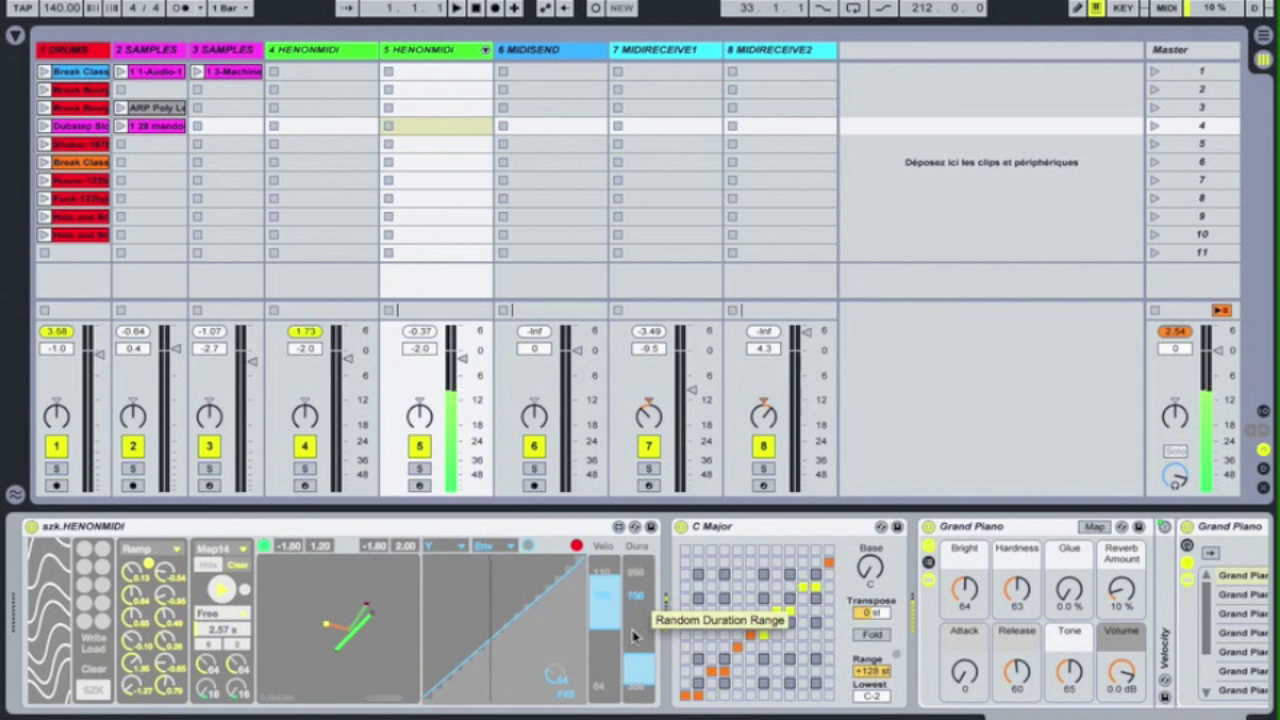
drag(635, 631, 635, 670)
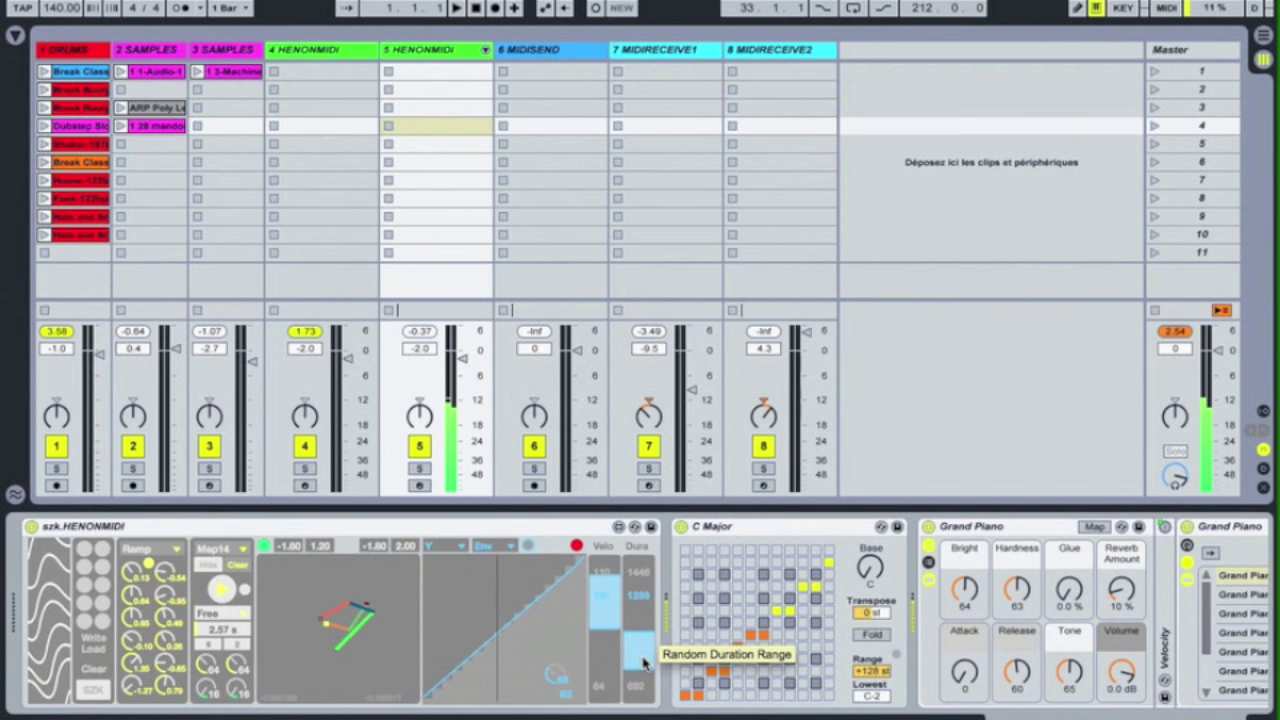
Set the note source to X and redraw its envelope as a shallow dip followed by a smooth rise to the end
click(455, 548)
click(453, 590)
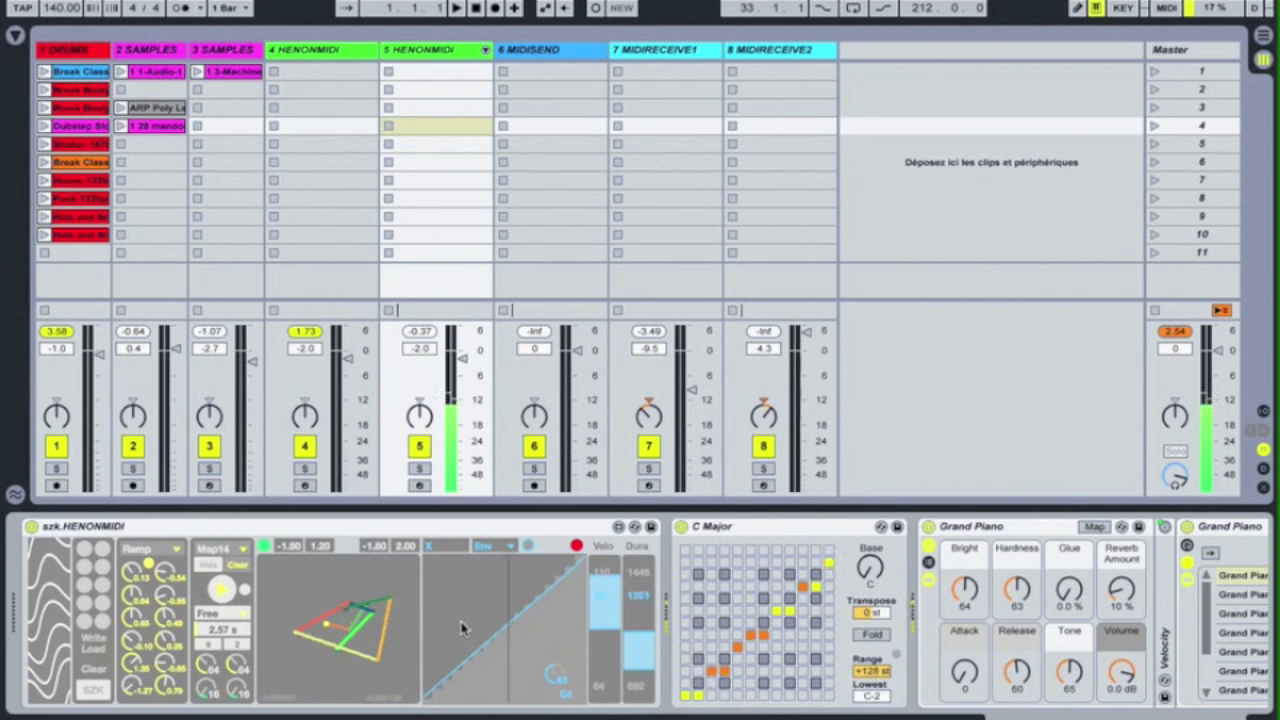
mouse_move(485, 645)
mouse_down()
mouse_move(583, 611)
mouse_move(526, 619)
mouse_move(549, 621)
mouse_move(575, 657)
mouse_up()
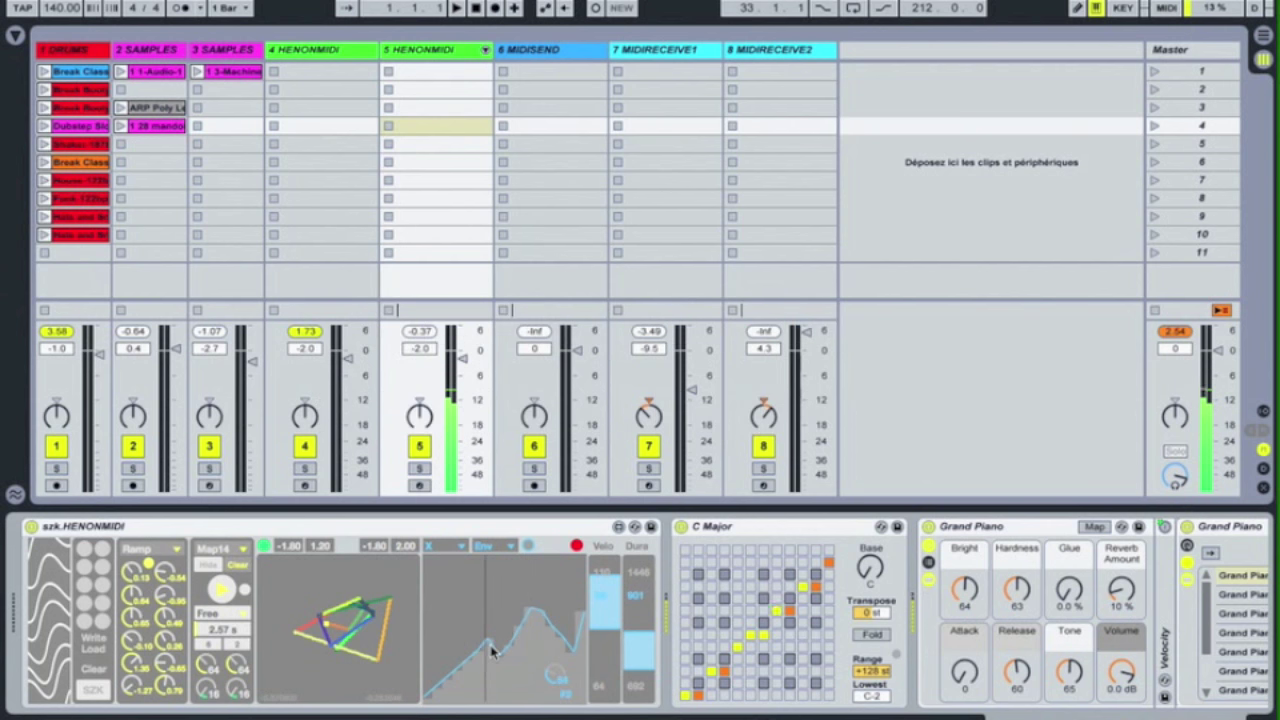
drag(498, 655, 424, 625)
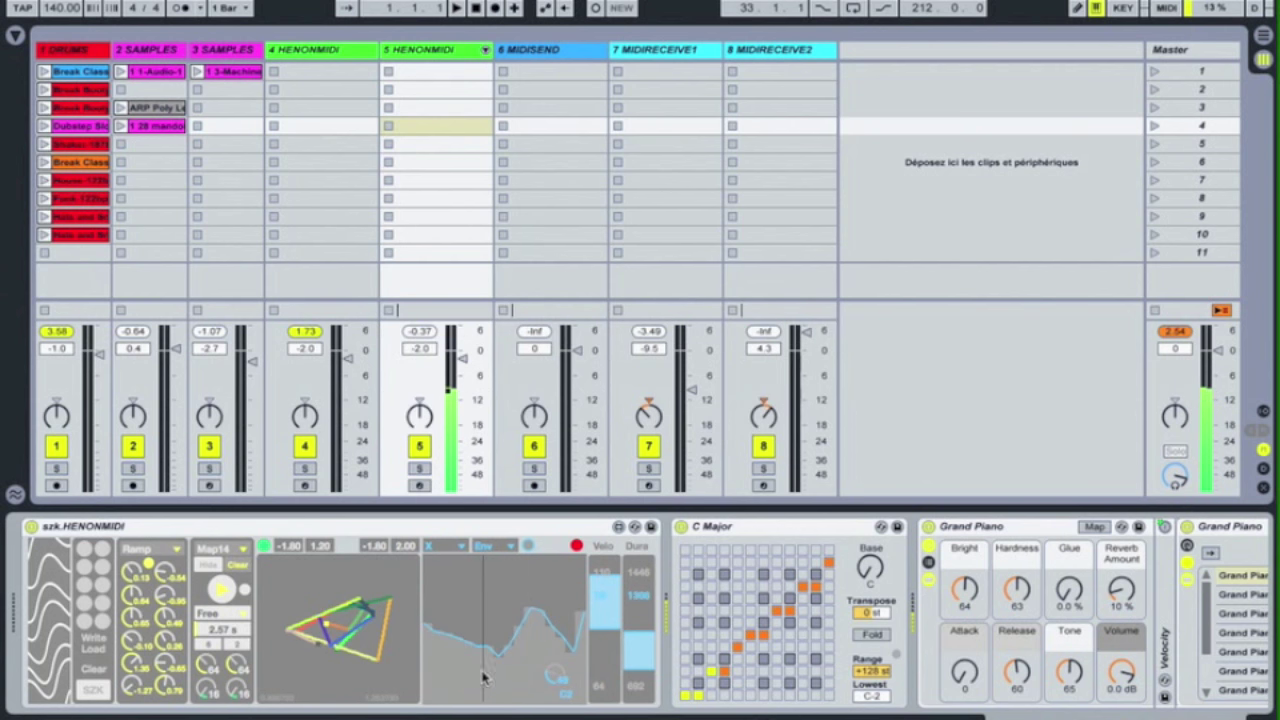
drag(510, 648, 586, 602)
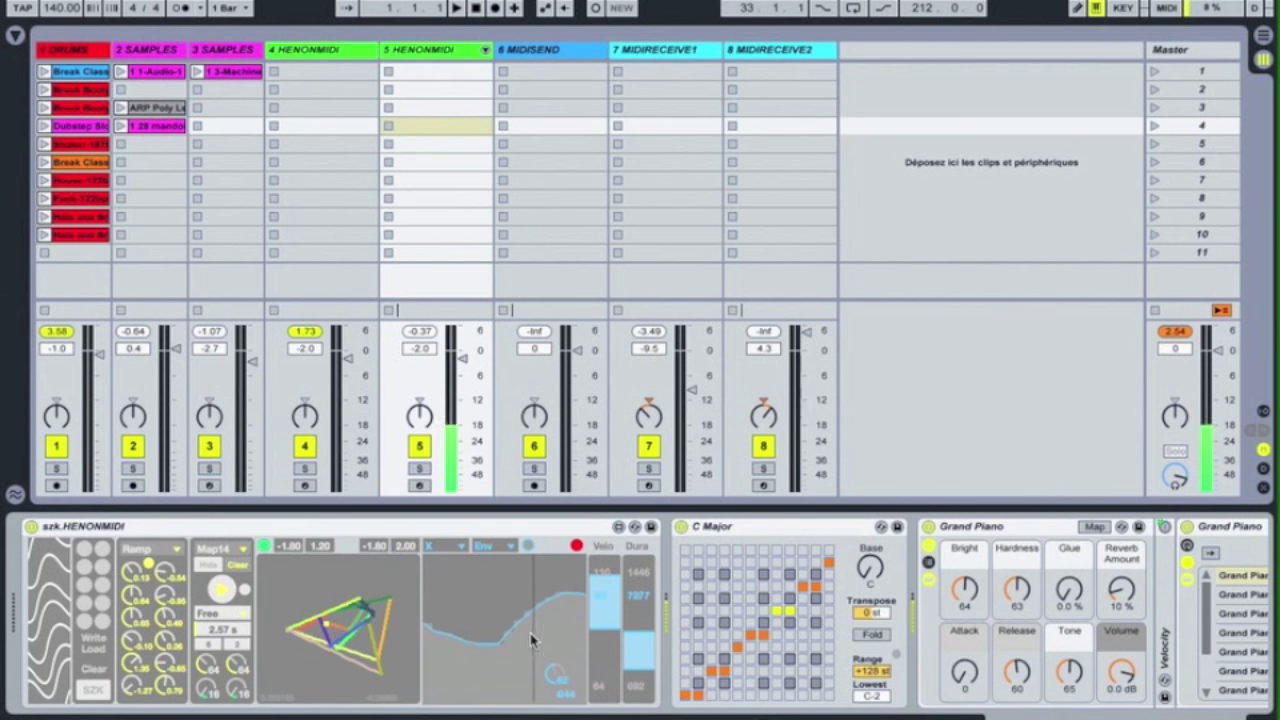
Raise the random duration range to about 1446–2552 and widen the velocity range with a lower limit of 32
drag(645, 596, 644, 655)
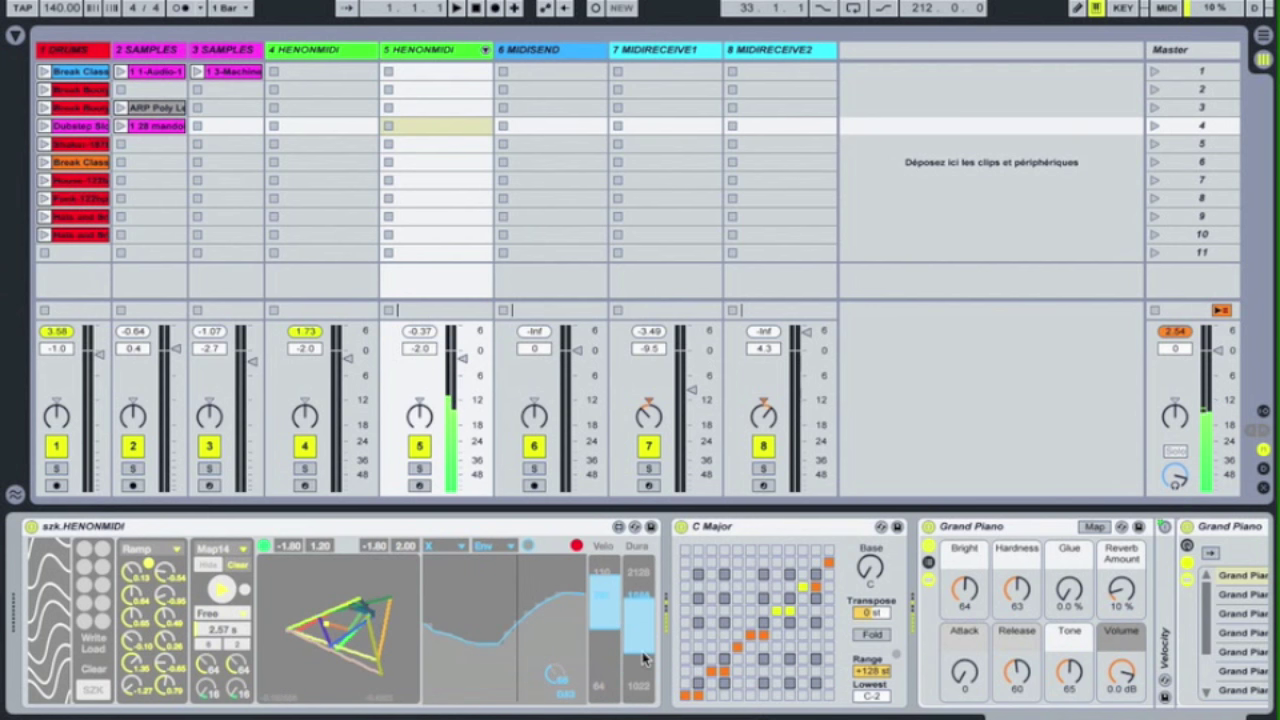
mouse_move(641, 578)
mouse_down()
mouse_move(641, 633)
mouse_move(613, 667)
mouse_up()
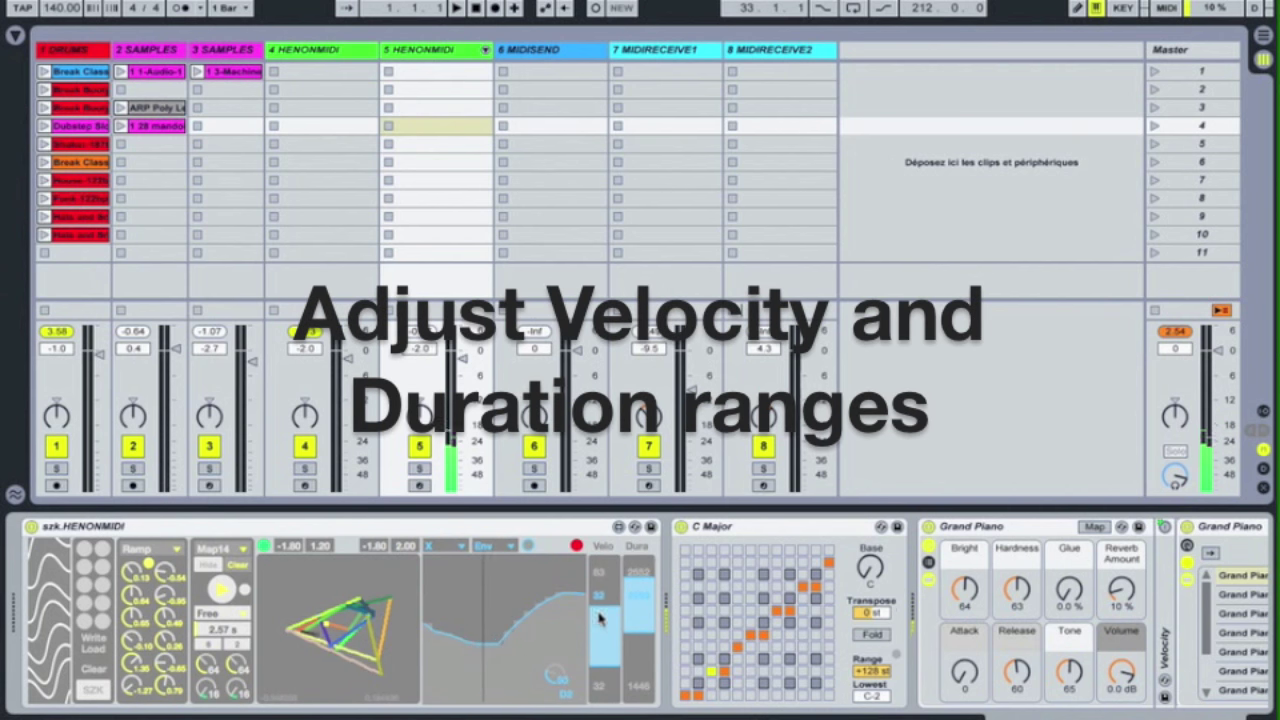
drag(602, 572, 600, 665)
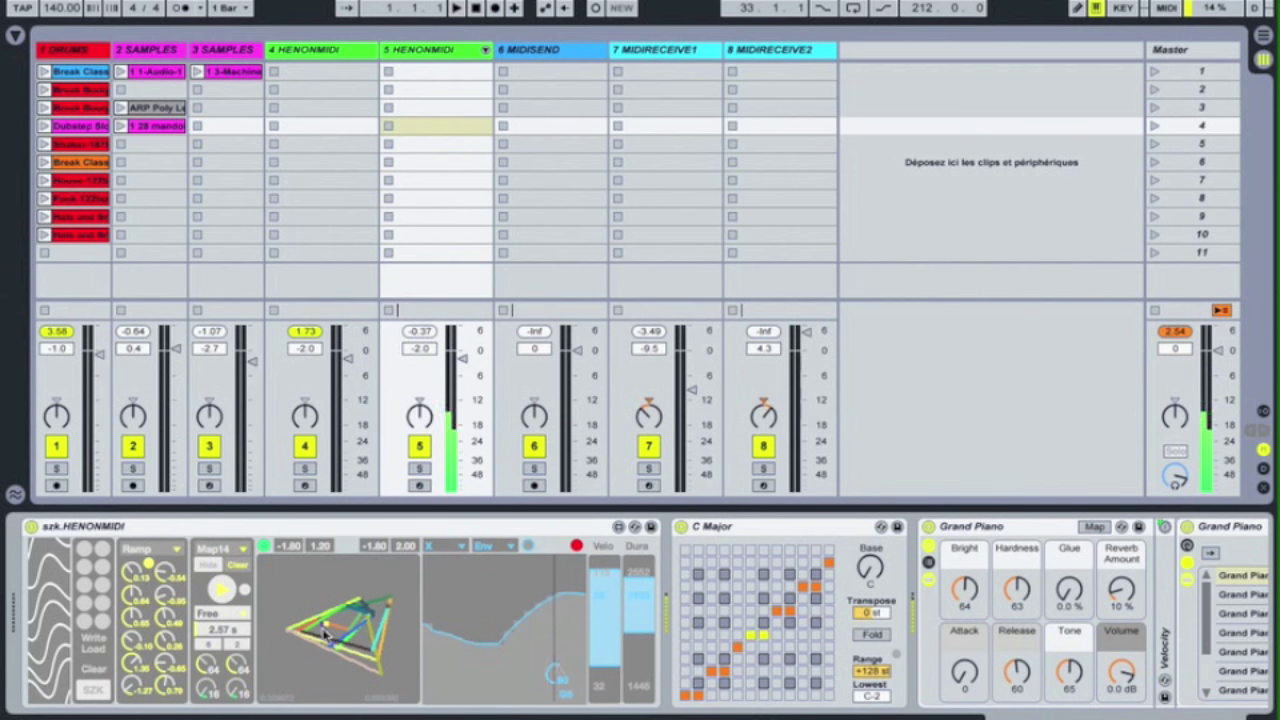
Switch the map from Ramp to Point mode and set its rate to 214 ms
click(168, 555)
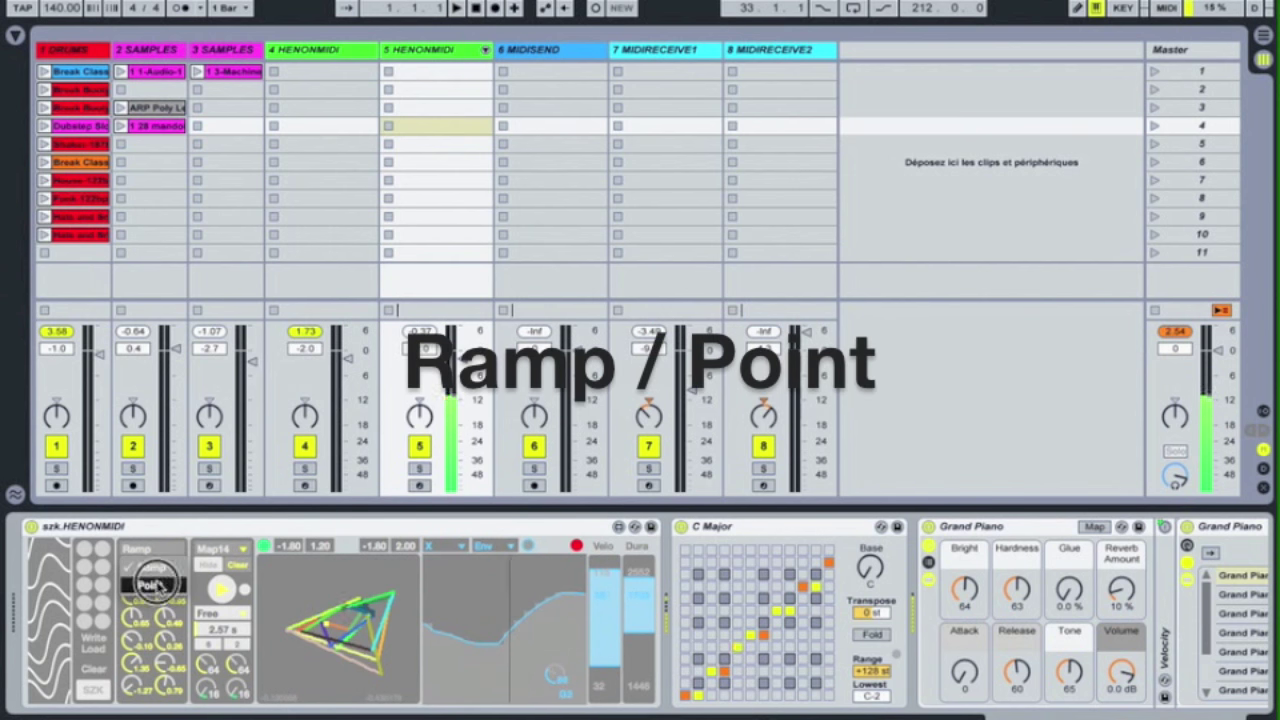
click(150, 572)
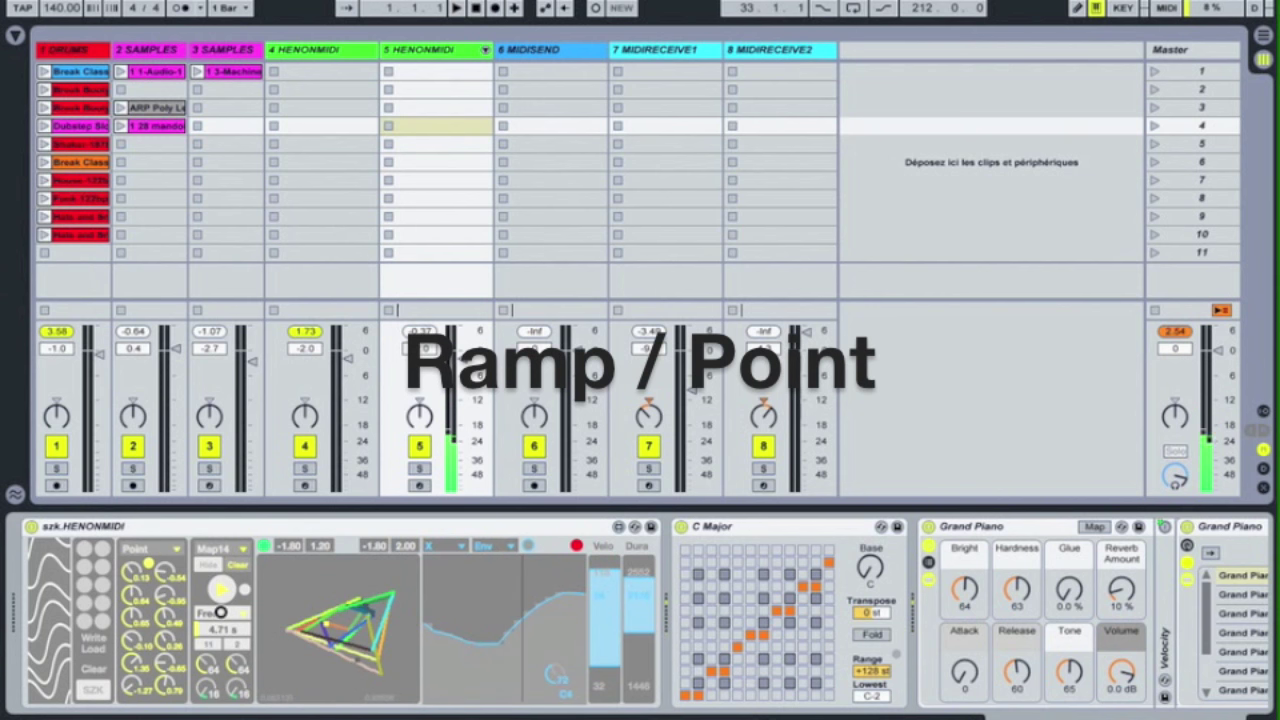
click(227, 596)
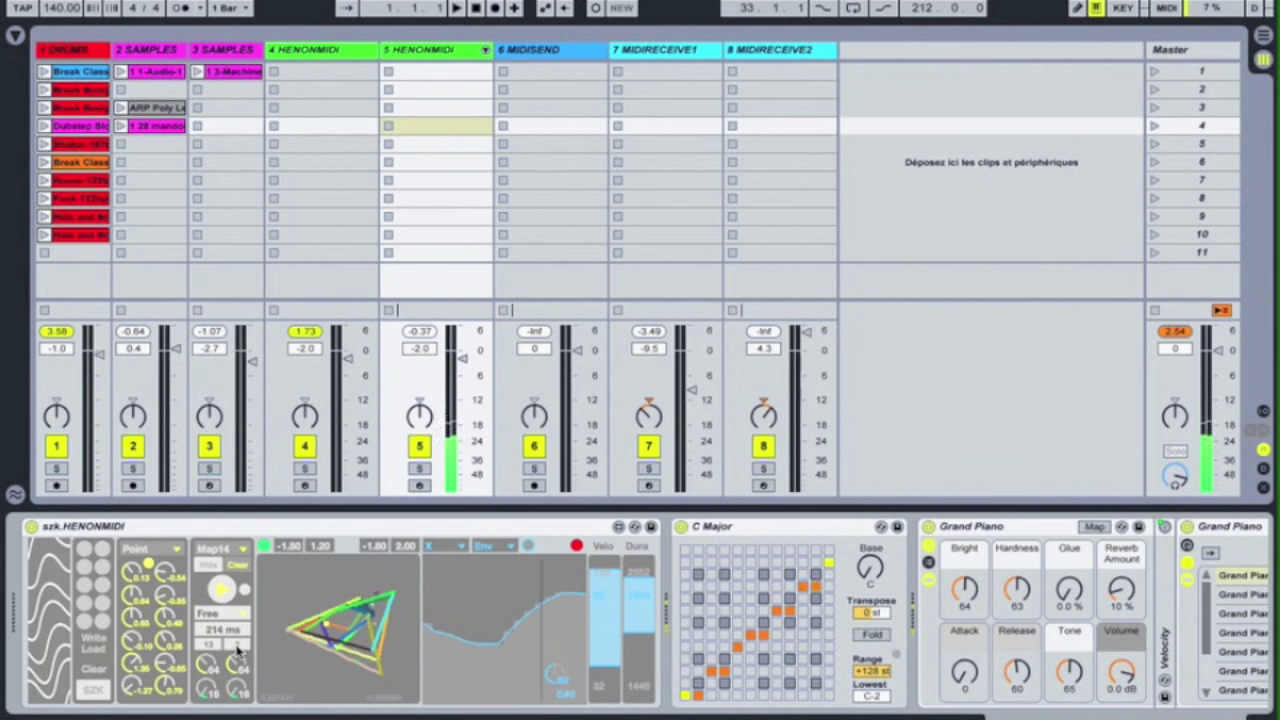
drag(236, 640, 238, 651)
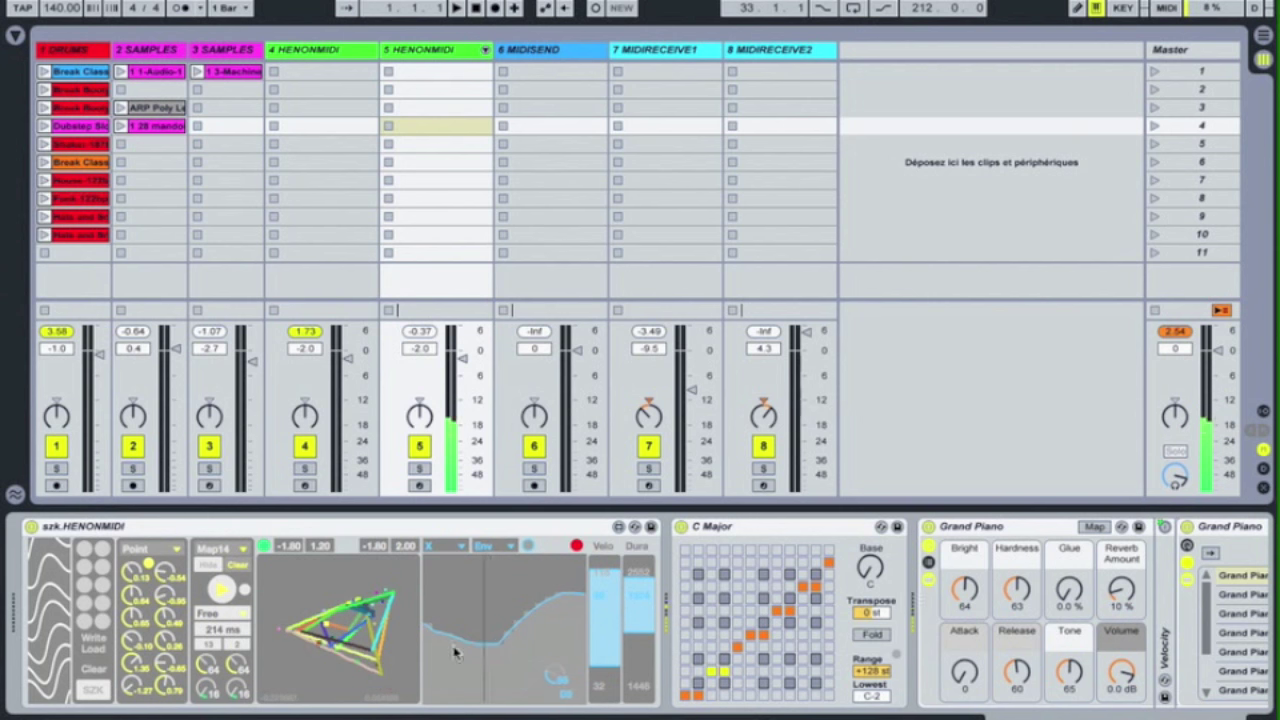
Narrow the velocity range to about 77–109, lower the random duration range, and set the note source to XY
drag(603, 614, 606, 576)
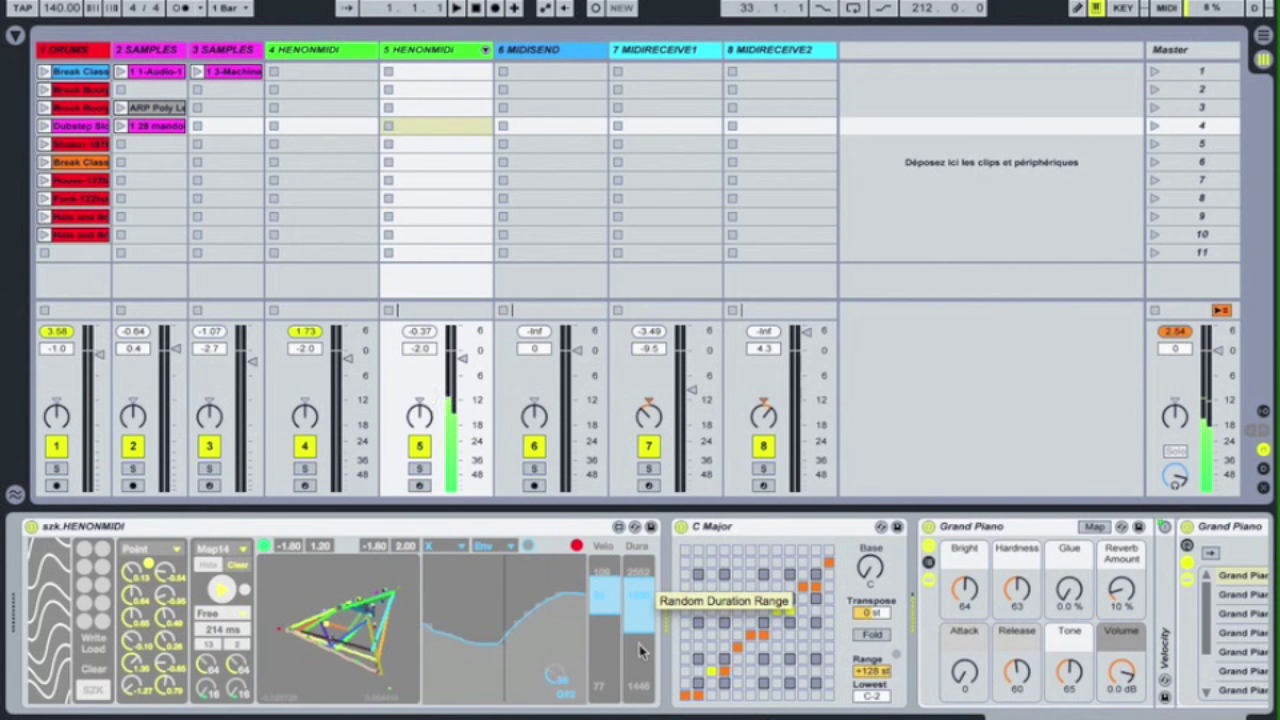
drag(637, 678, 635, 628)
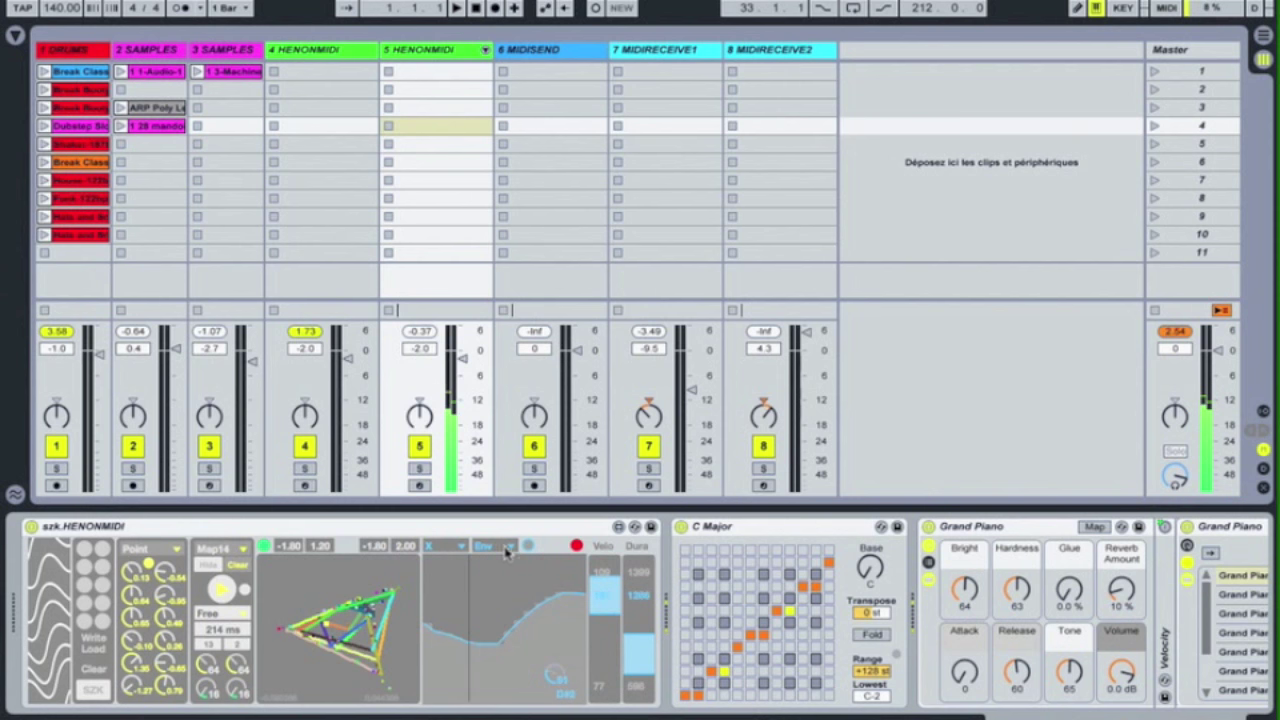
click(444, 556)
click(448, 619)
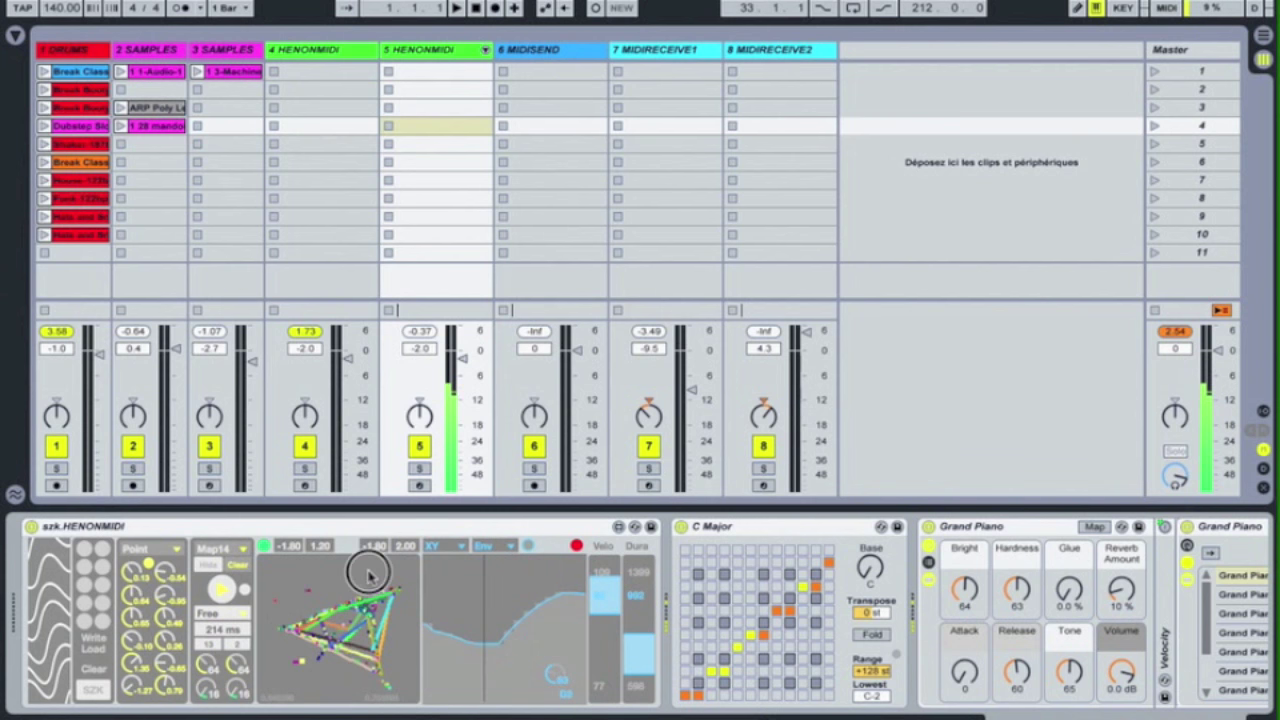
Stop the HENONMIDI map and select the MIDISEND track to show its HENONMIDISEND device
click(224, 590)
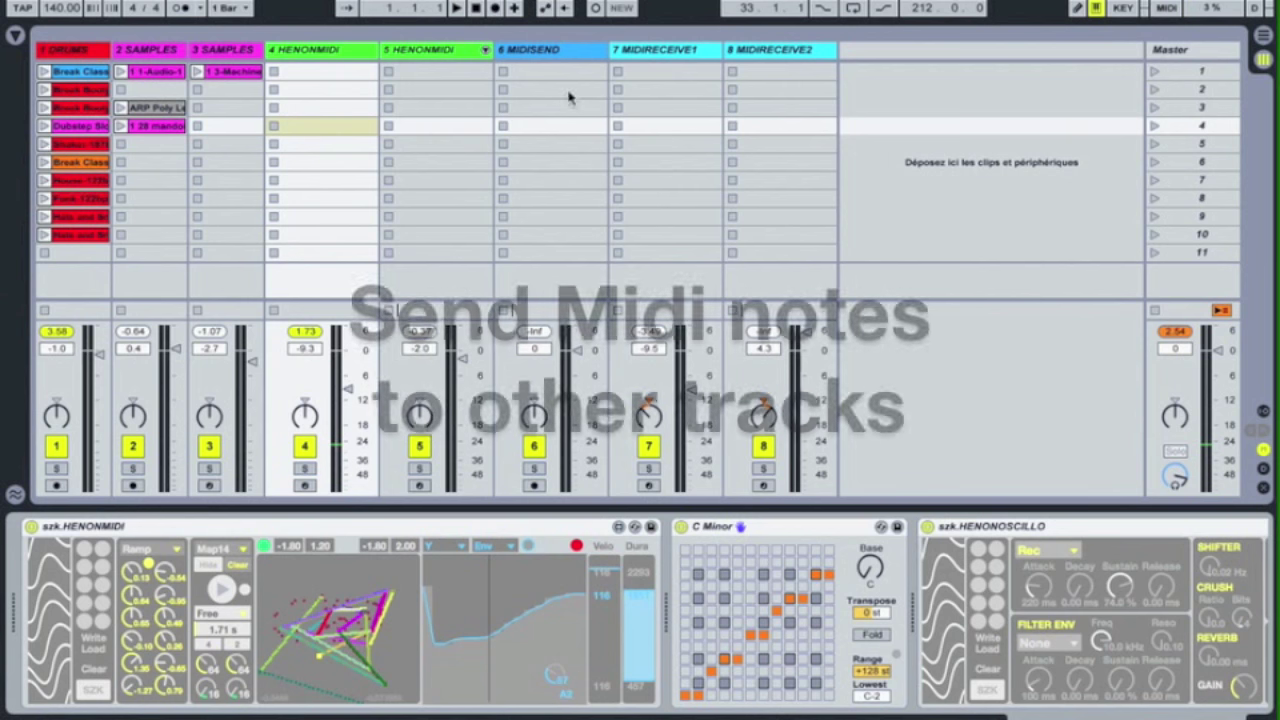
click(556, 56)
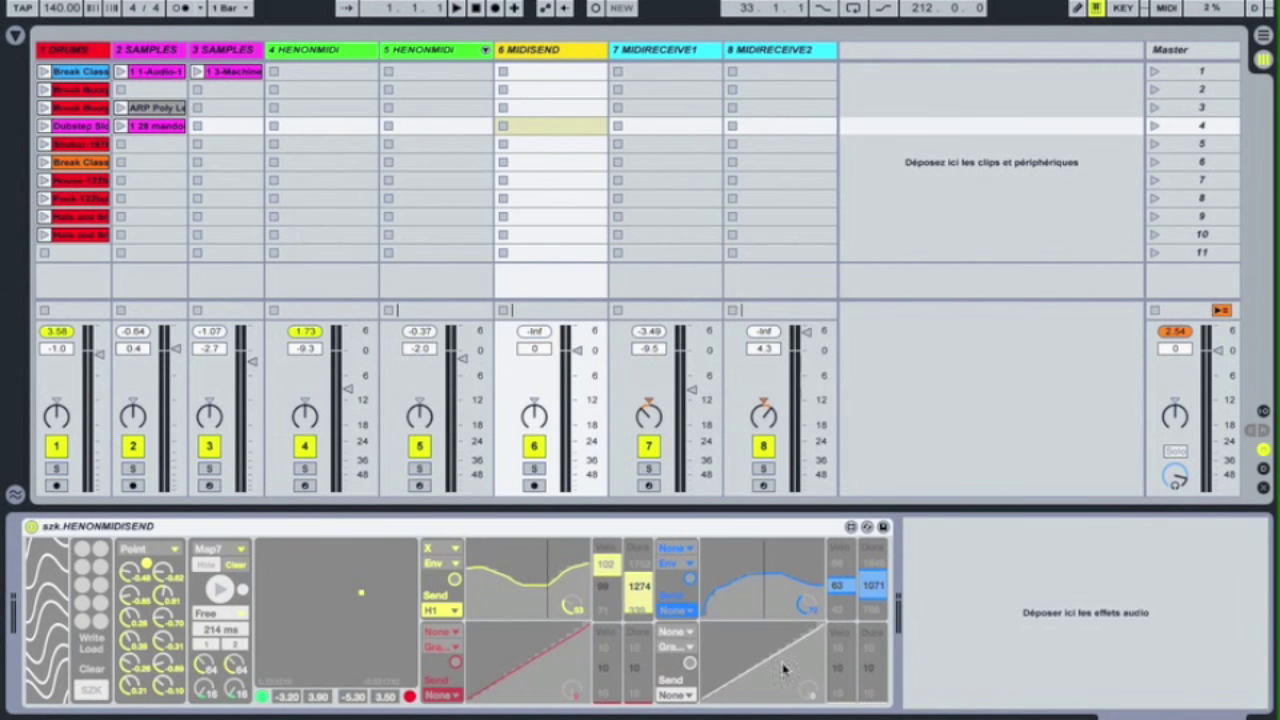
Review the receiver devices on the MIDIRECEIVE1 and MIDIRECEIVE2 tracks, and return to the MIDISEND track's HENONMIDISEND device
click(679, 50)
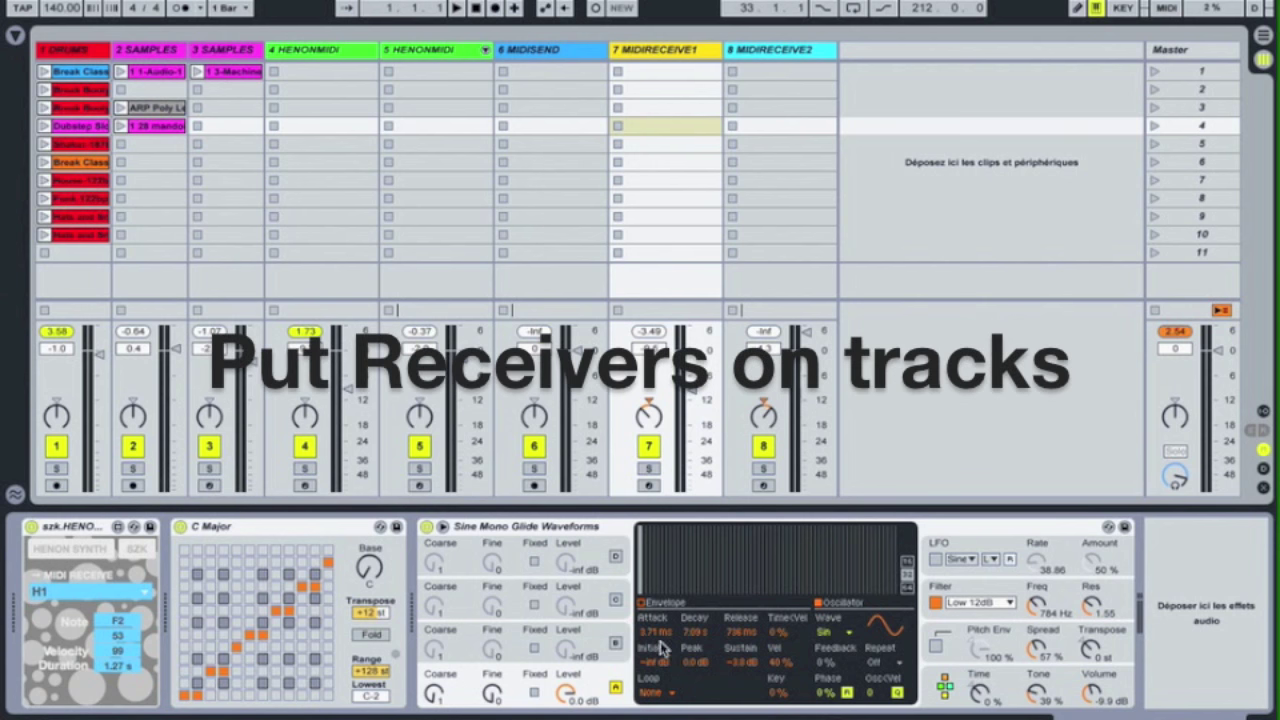
click(780, 50)
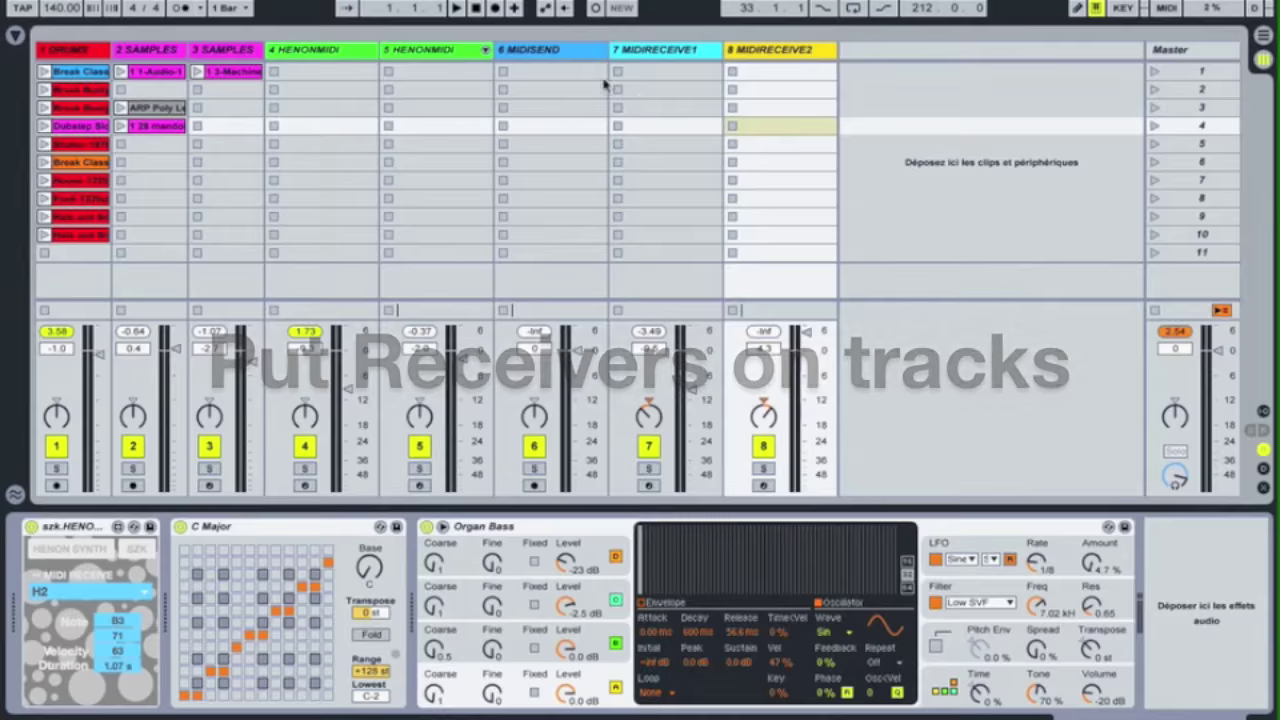
click(549, 55)
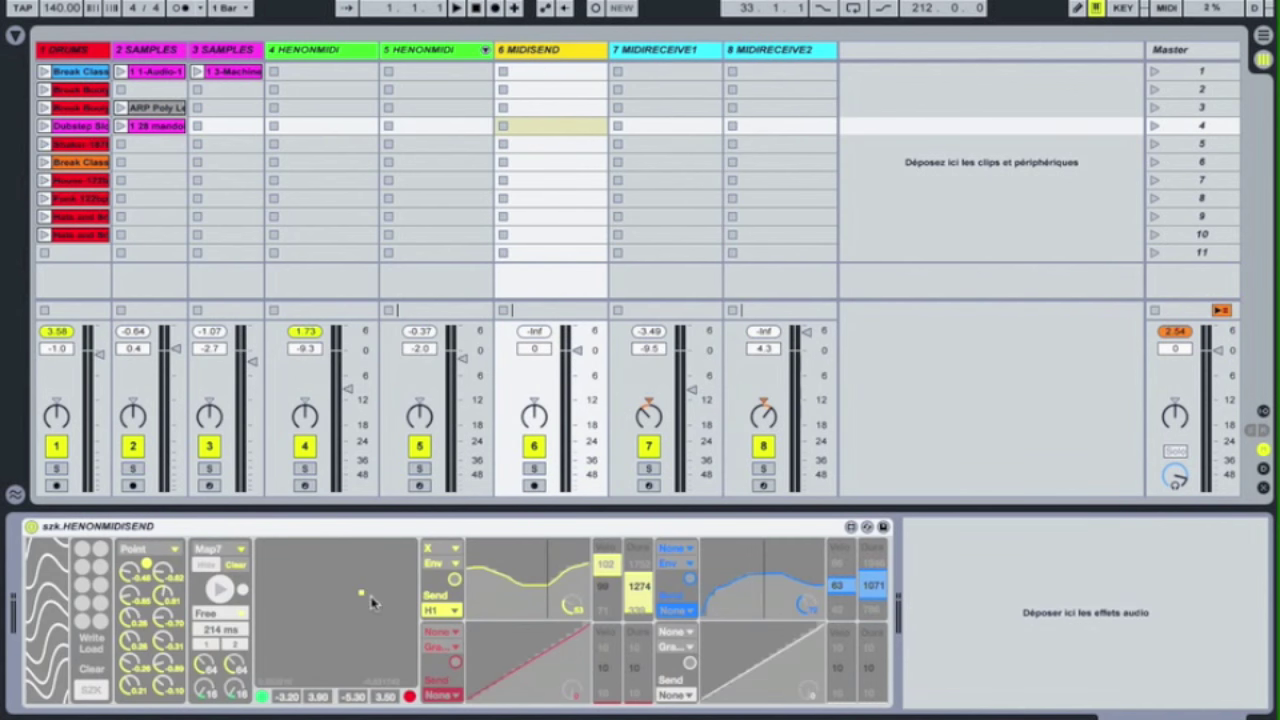
Move the starting point around in the HENONMIDISEND map to trigger notes on the H1 receiver
click(333, 616)
drag(329, 632, 304, 609)
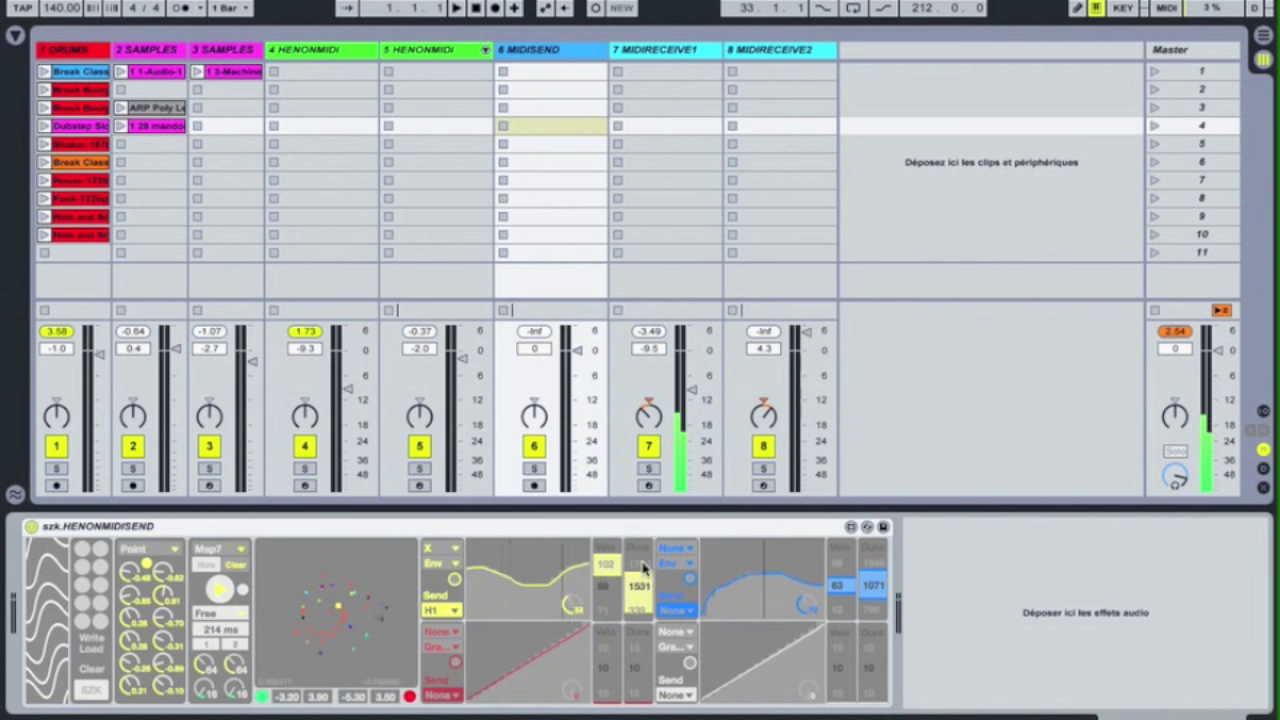
Set the blue modulator's source to Y and its send to H2, and set the MIDIRECEIVE2 track volume to -3.5 dB
click(690, 558)
click(688, 598)
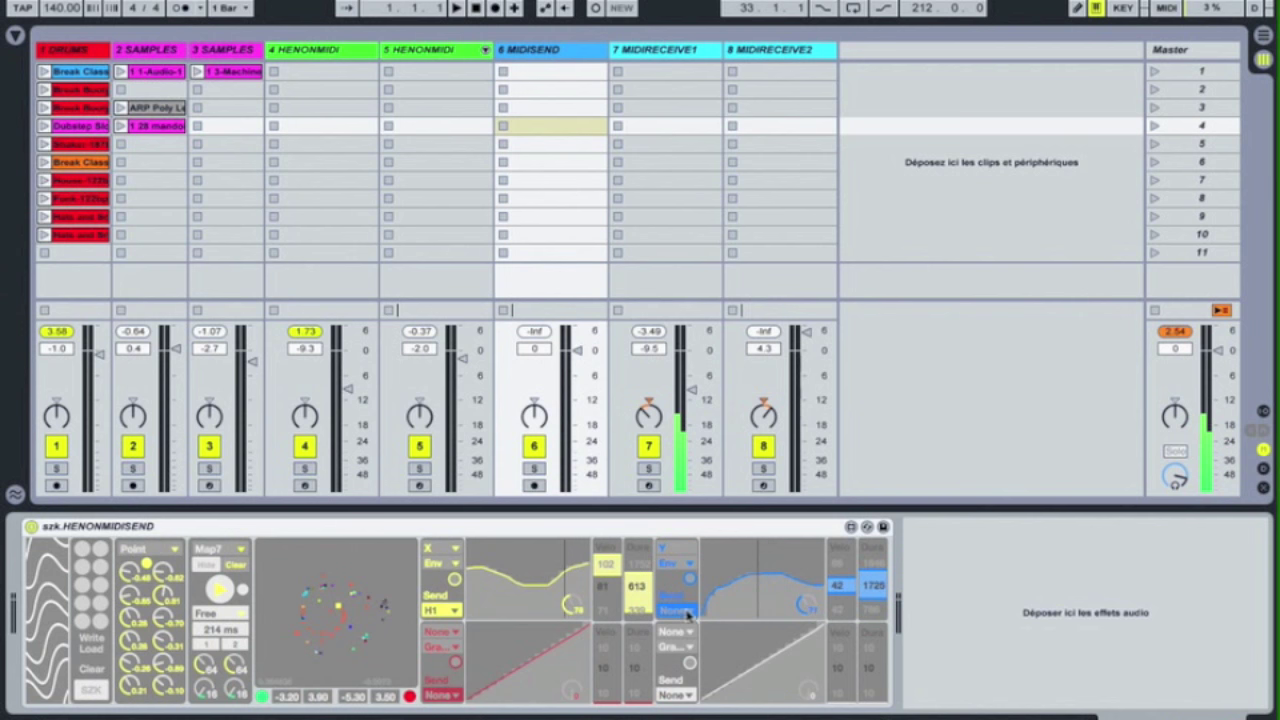
click(688, 610)
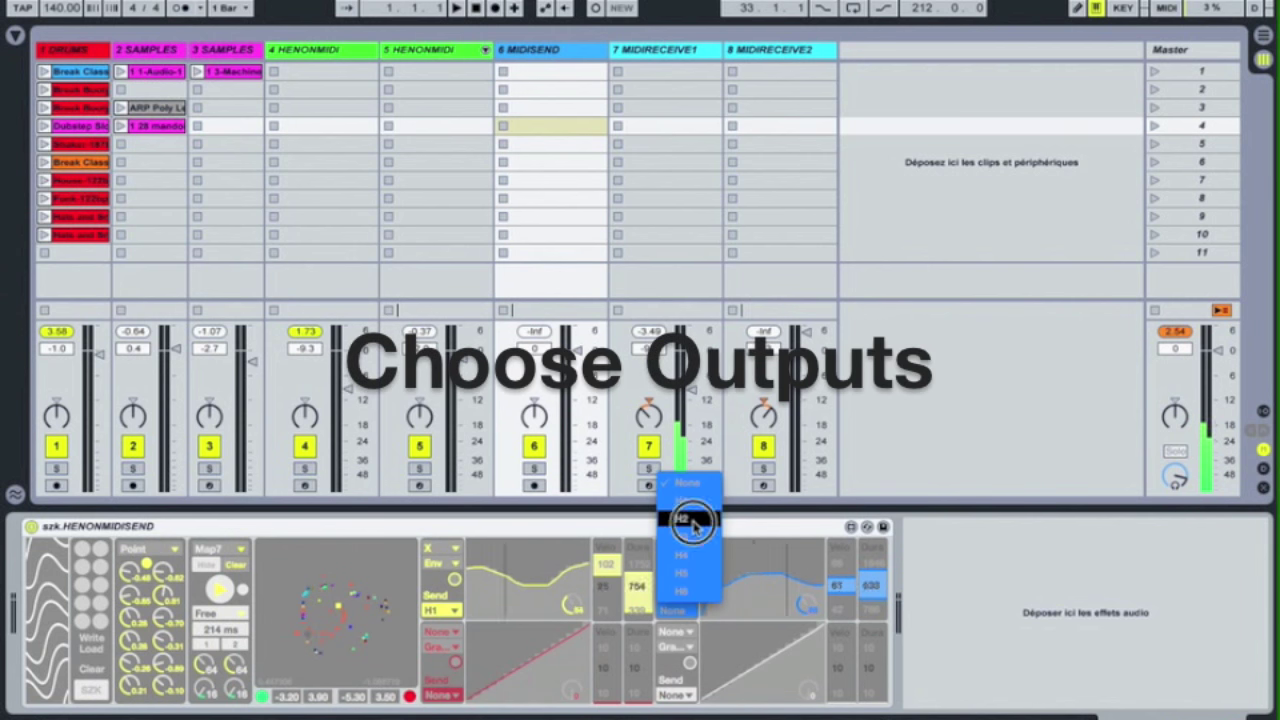
click(693, 523)
drag(807, 332, 807, 340)
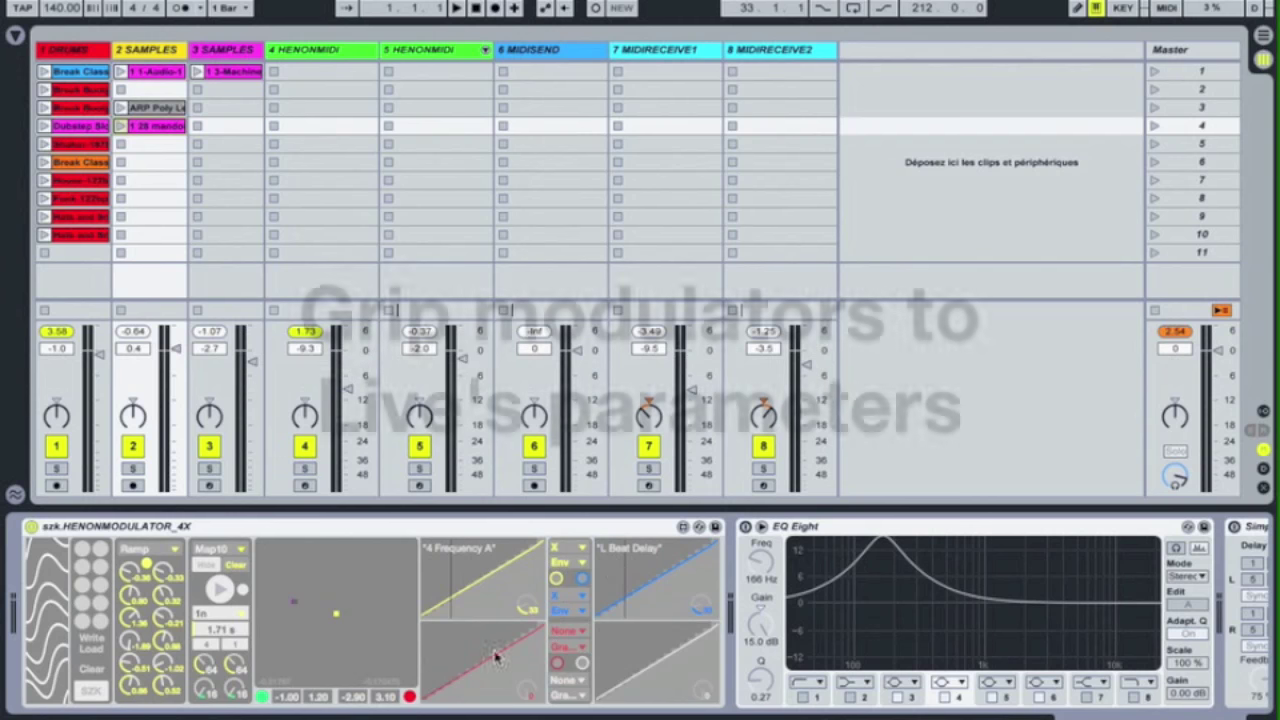
Toggle the modulator lock display in HENONMODULATOR_4X on and off, and review the EQ Eight and Simple Delay devices it controls
click(410, 696)
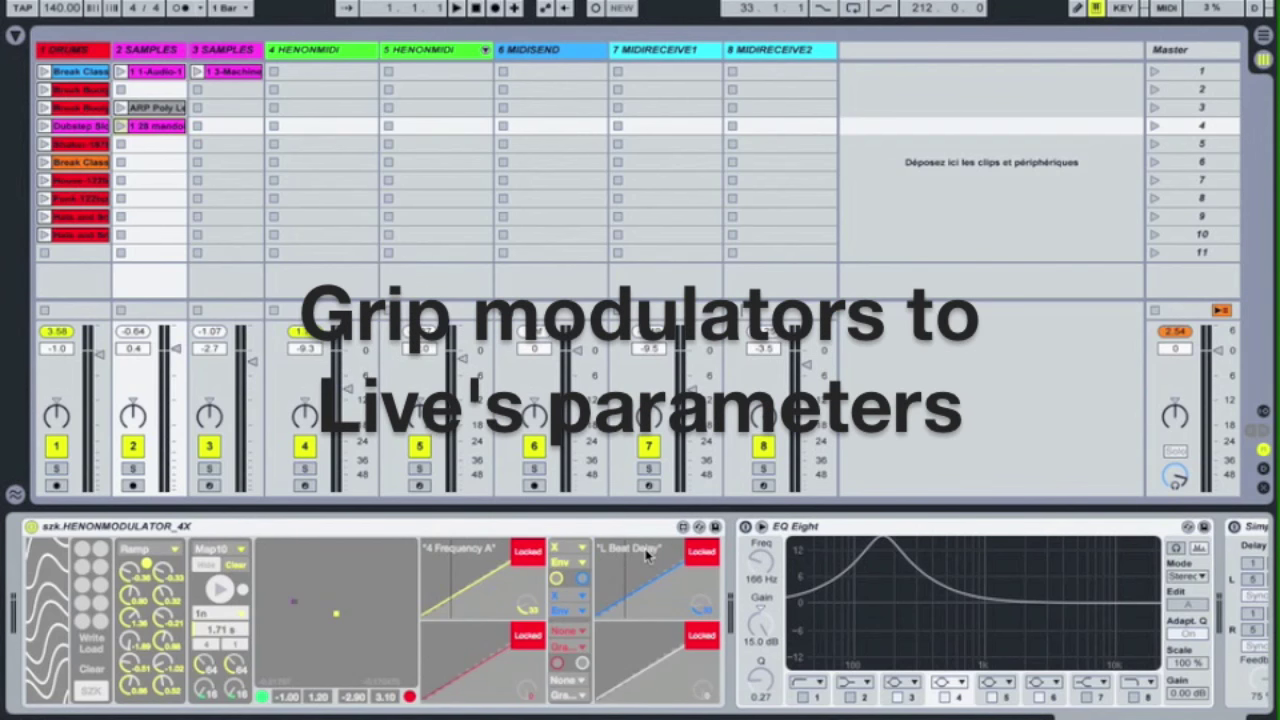
scroll(650, 558, right, 5)
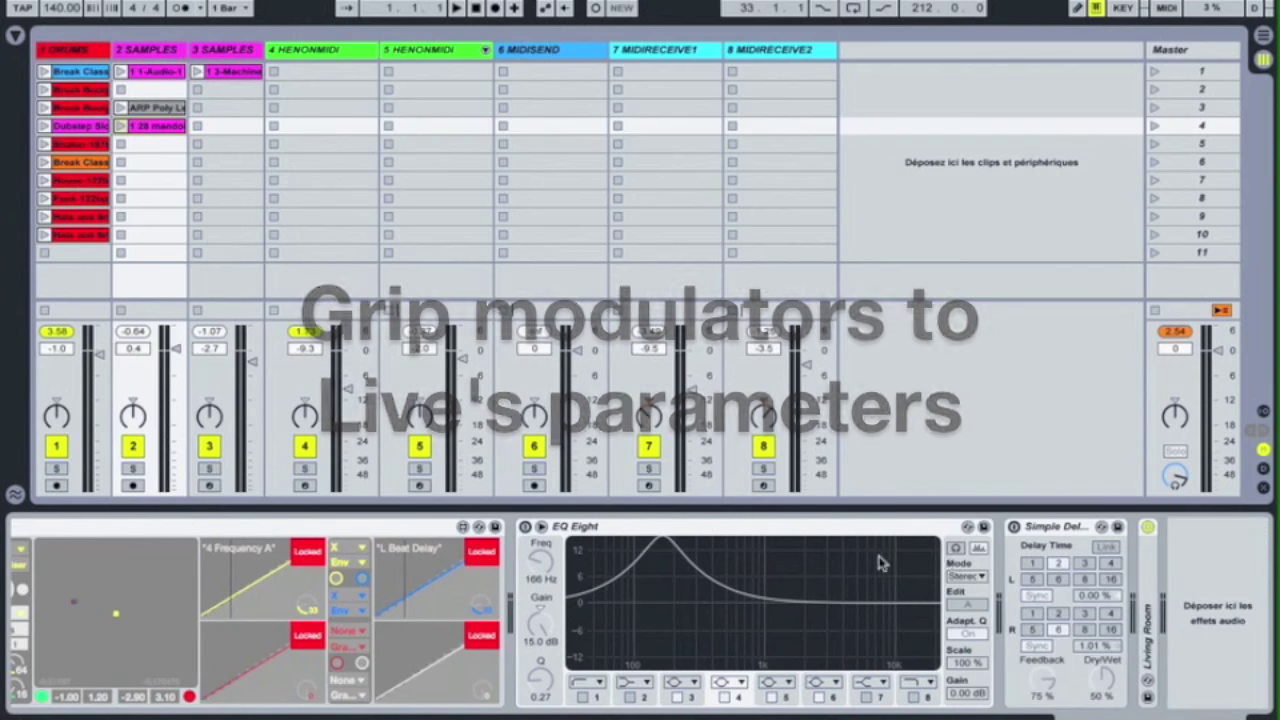
scroll(925, 576, left, 5)
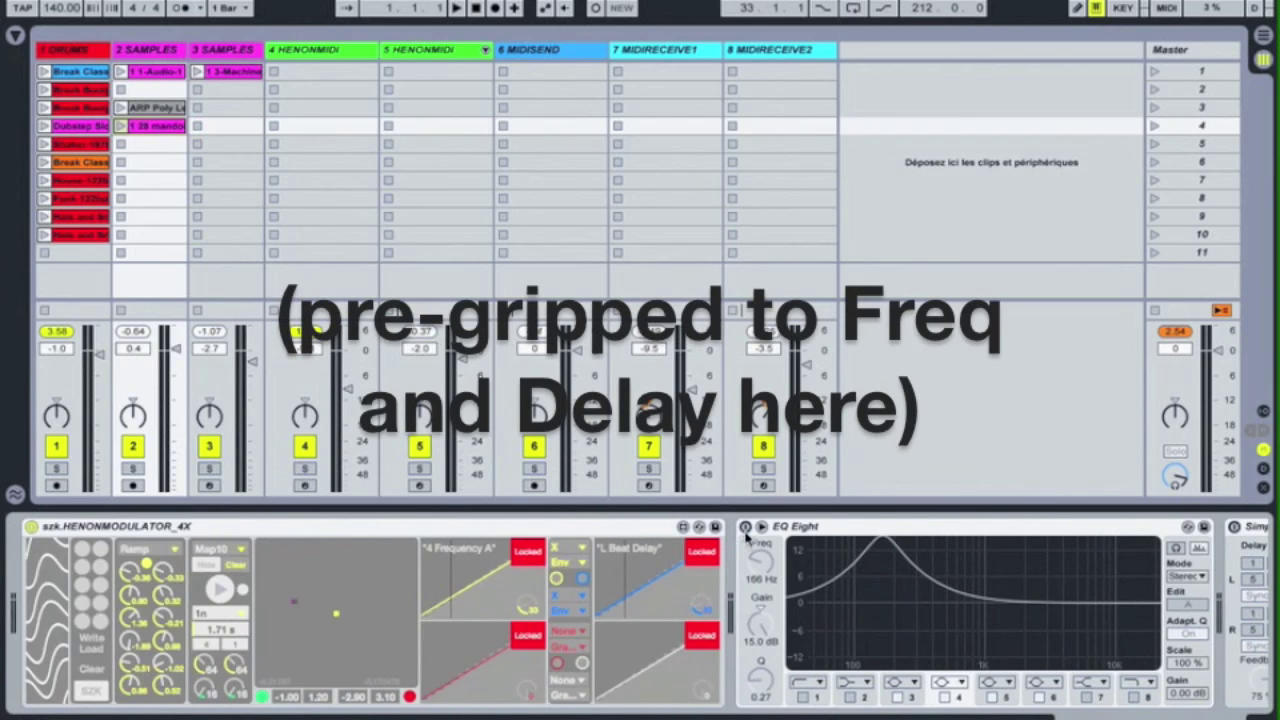
click(411, 695)
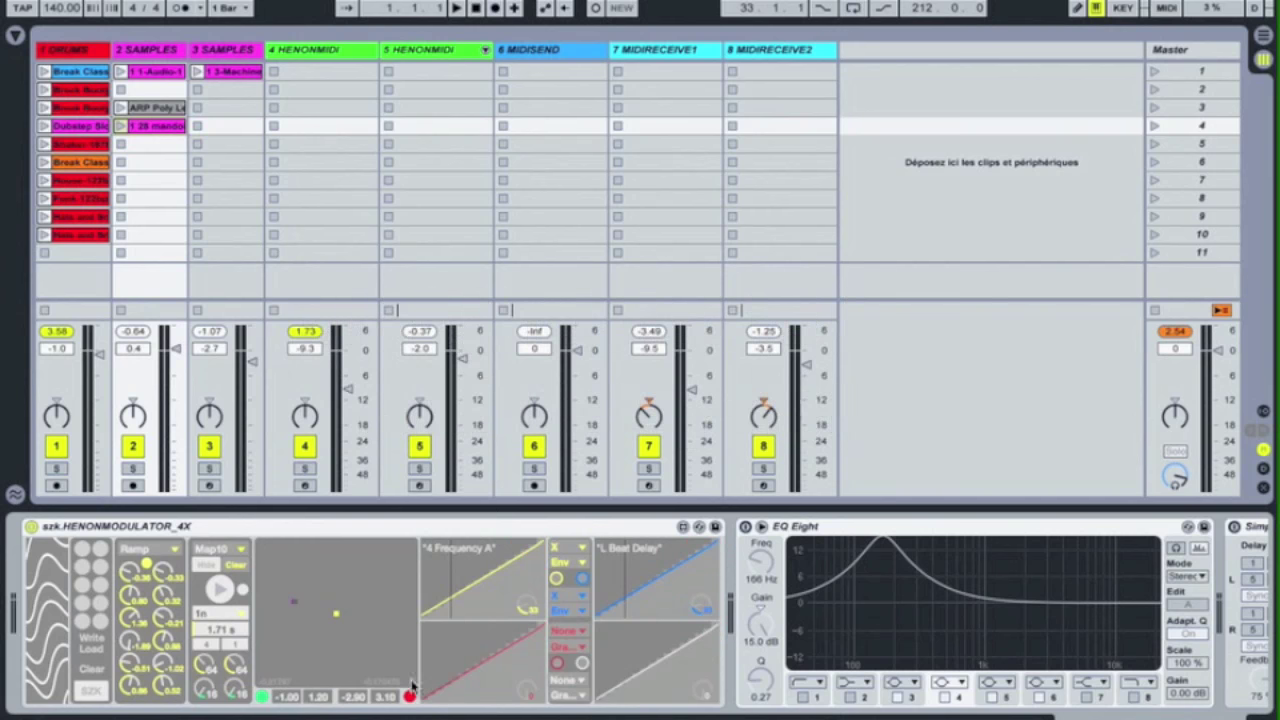
Launch the first clip on track 2 SAMPLES, enable its Simple Delay and EQ Eight, and raise the track volume to 2.0 dB
click(121, 71)
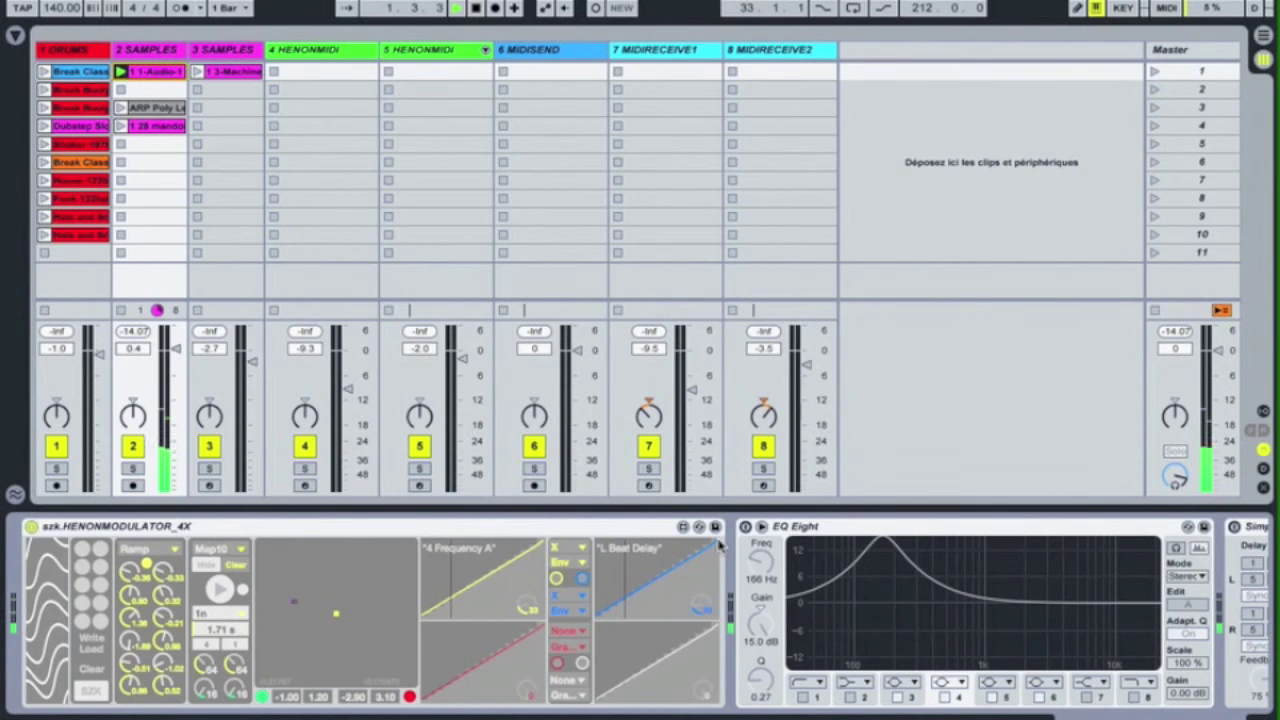
scroll(857, 608, right, 5)
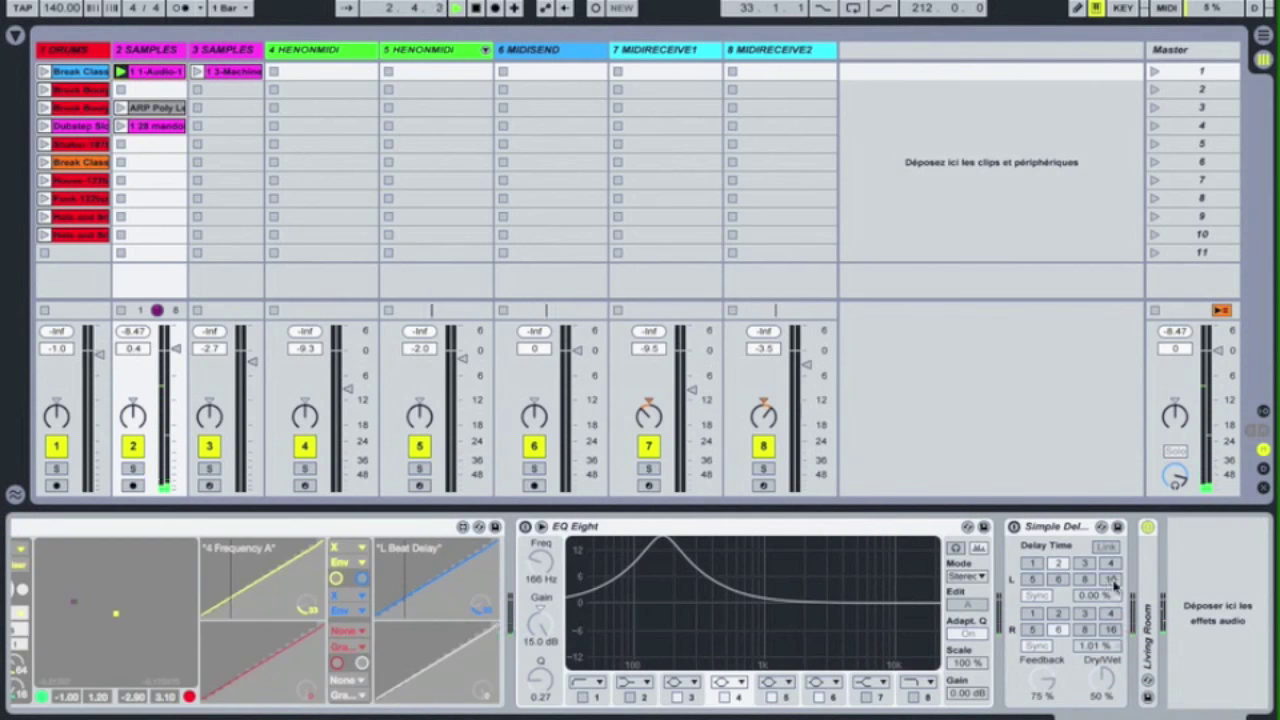
click(1013, 527)
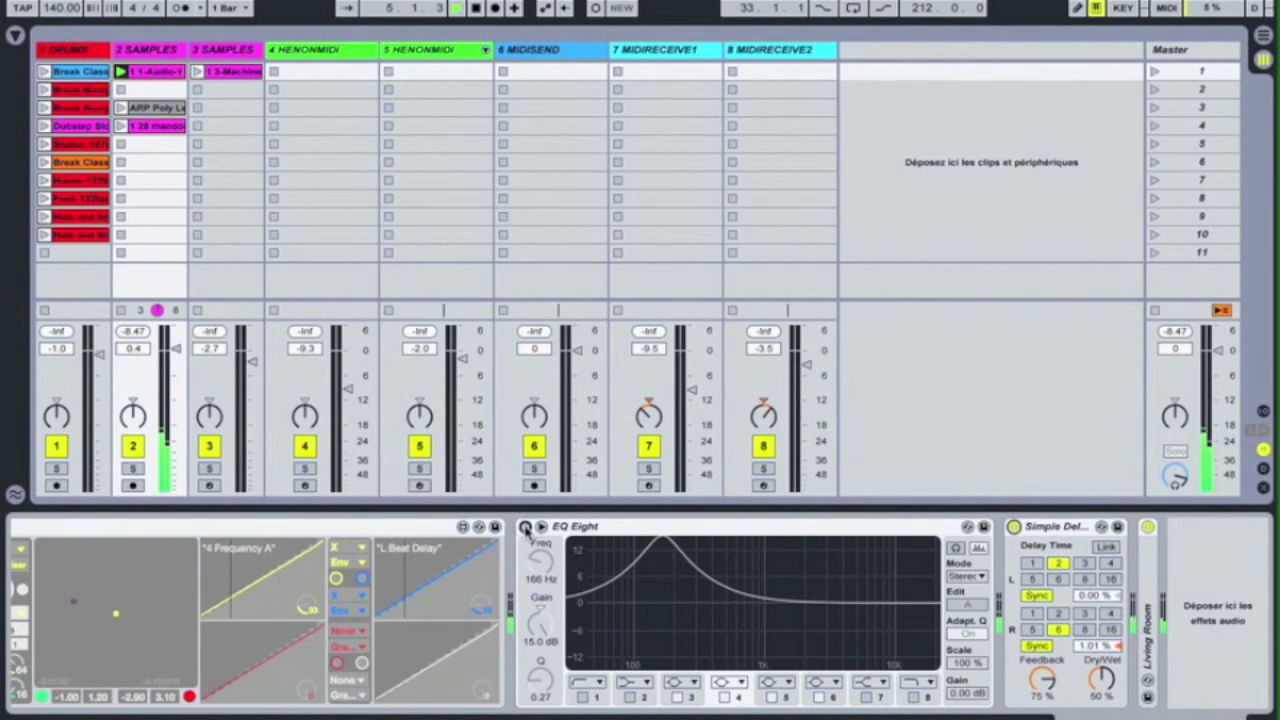
click(524, 529)
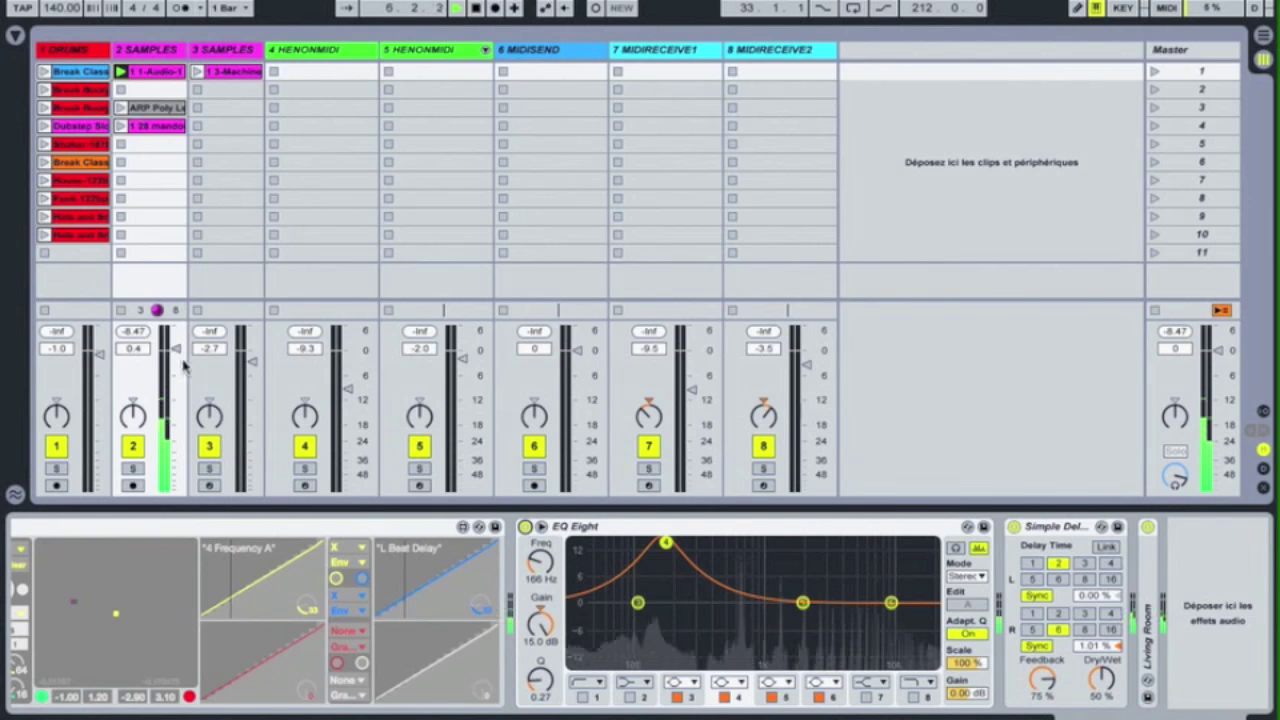
drag(175, 348, 176, 352)
Sweep the point across the HENONMODULATOR_4X map to modulate the EQ Eight frequency and the left beat delay, and start the map
scroll(305, 622, left, 5)
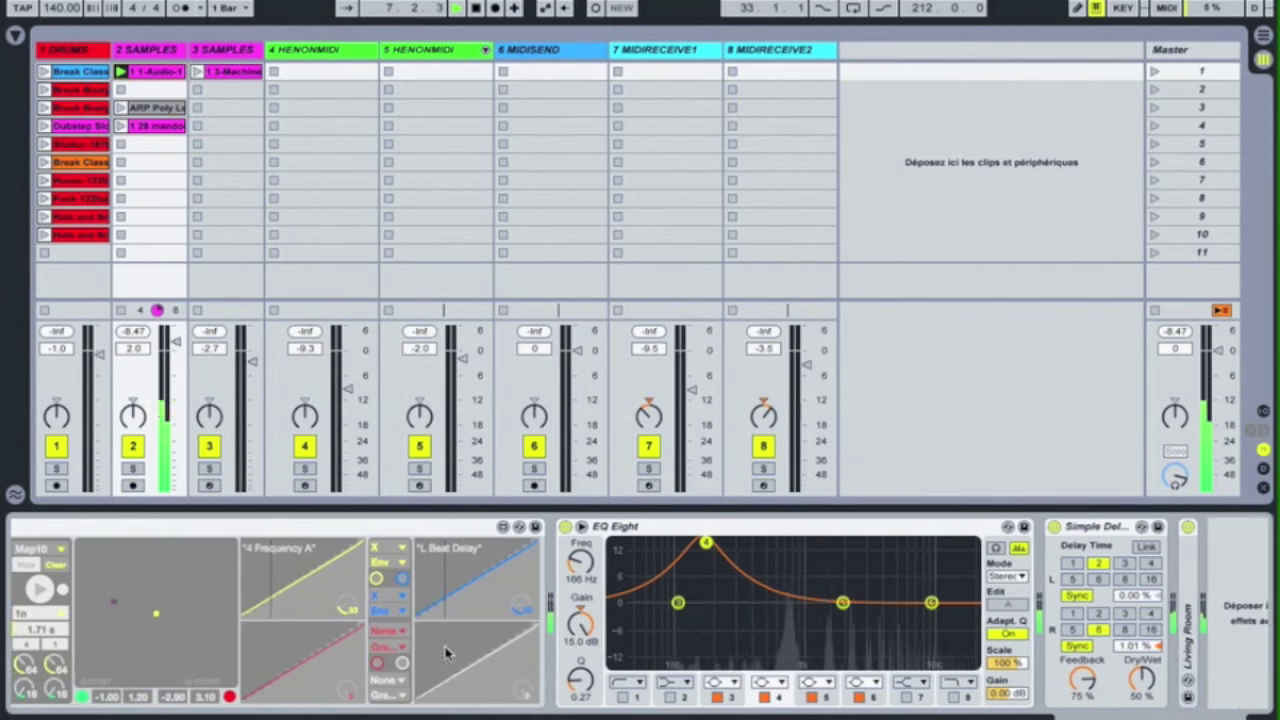
mouse_move(334, 617)
mouse_down()
mouse_move(372, 603)
mouse_move(341, 597)
mouse_up()
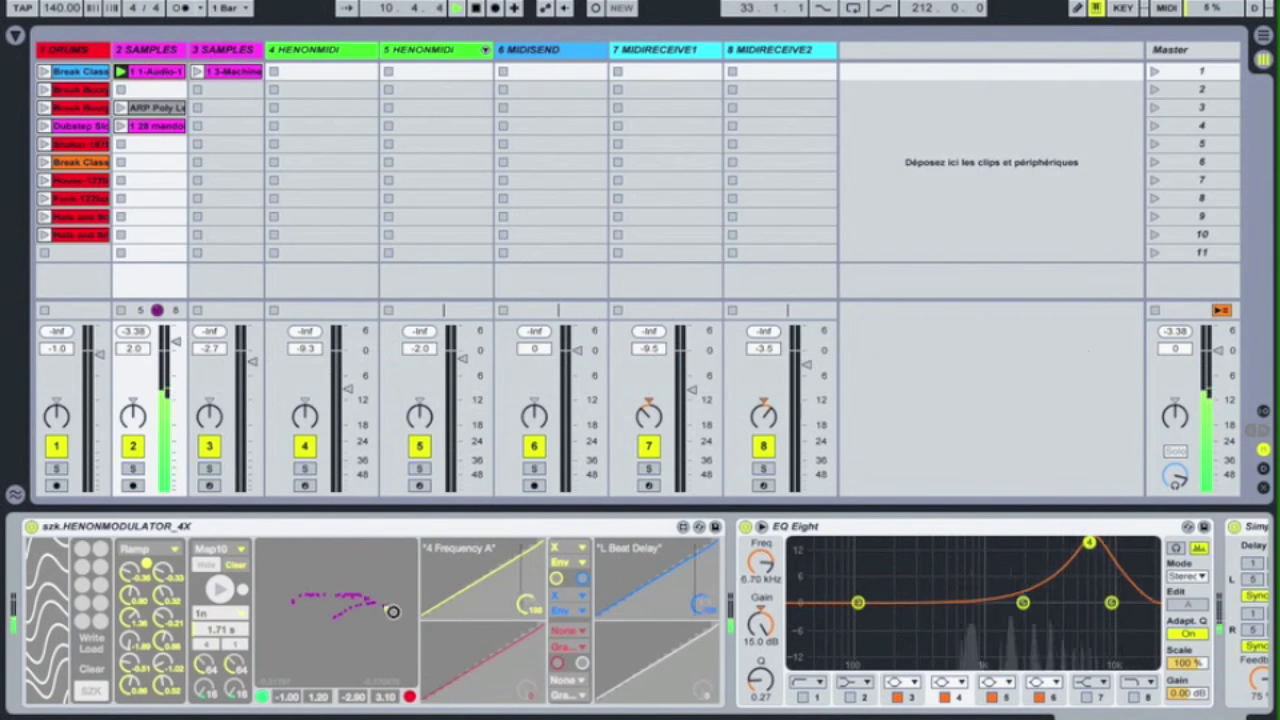
scroll(391, 614, right, 2)
scroll(391, 614, right, 10)
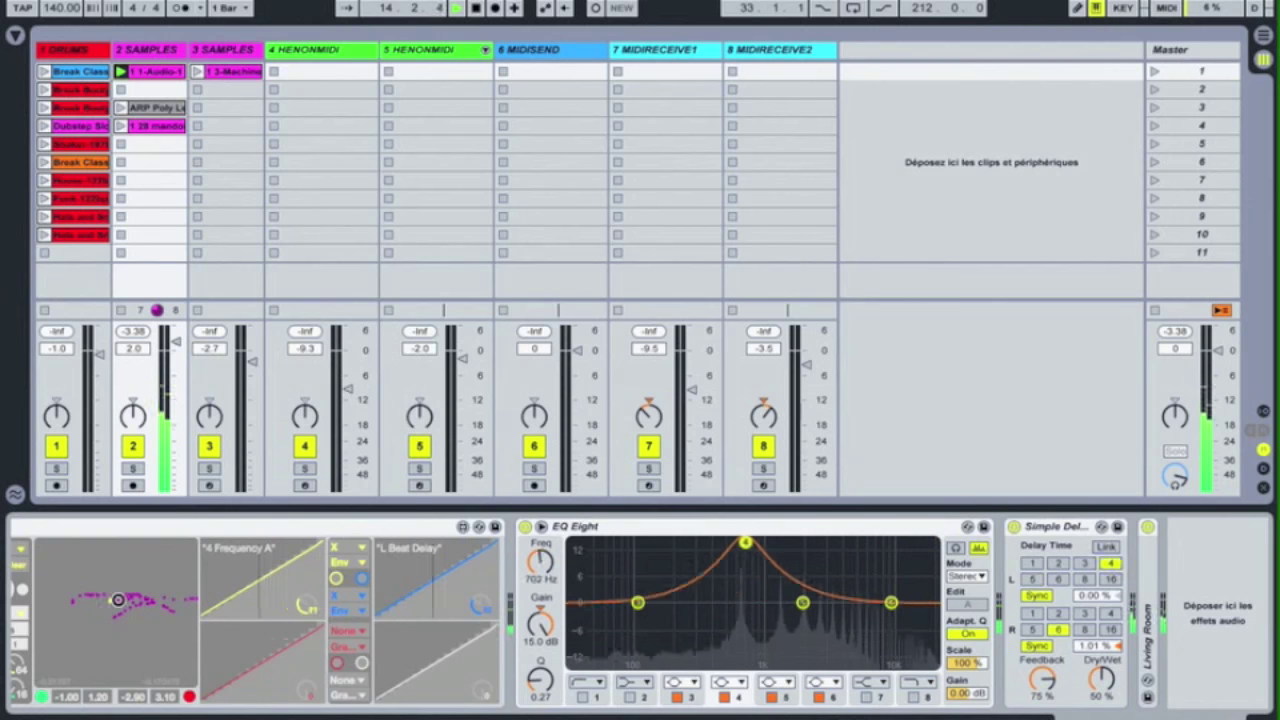
scroll(165, 606, left, 2)
scroll(165, 606, left, 10)
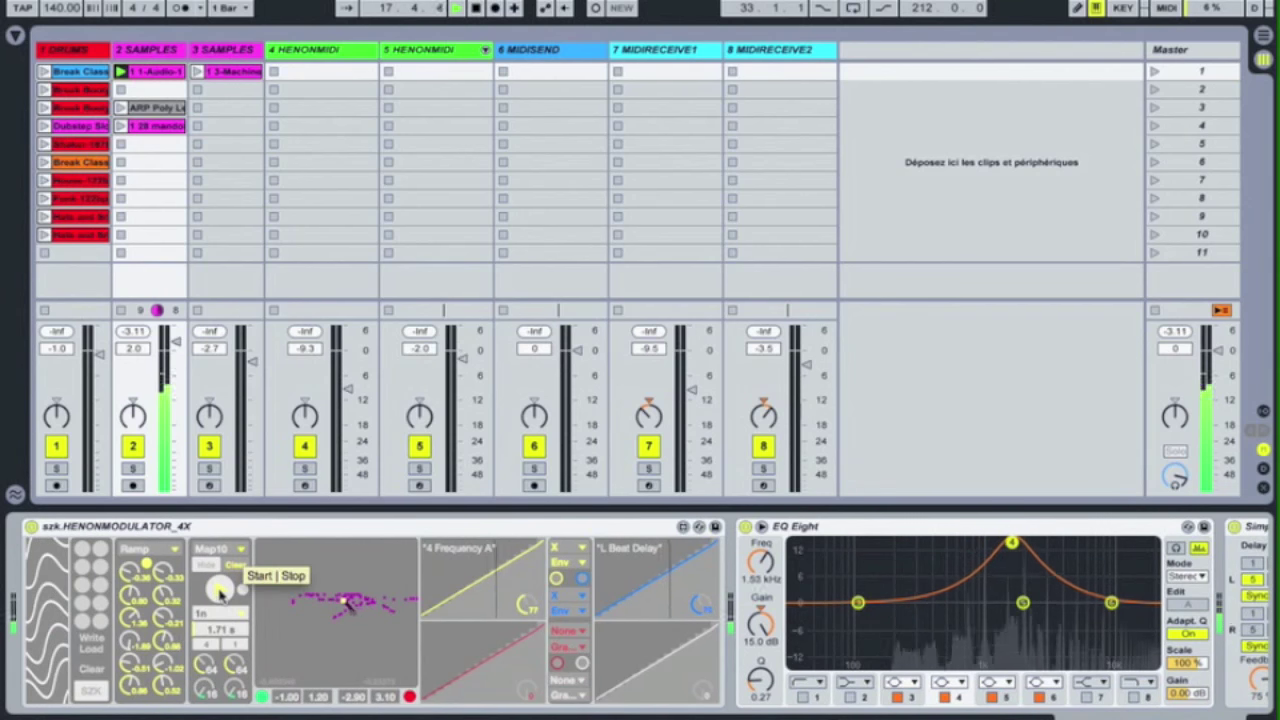
Launch the Machine clip on track 3 SAMPLES and lower the track 2 SAMPLES volume to 1.0 dB
click(197, 73)
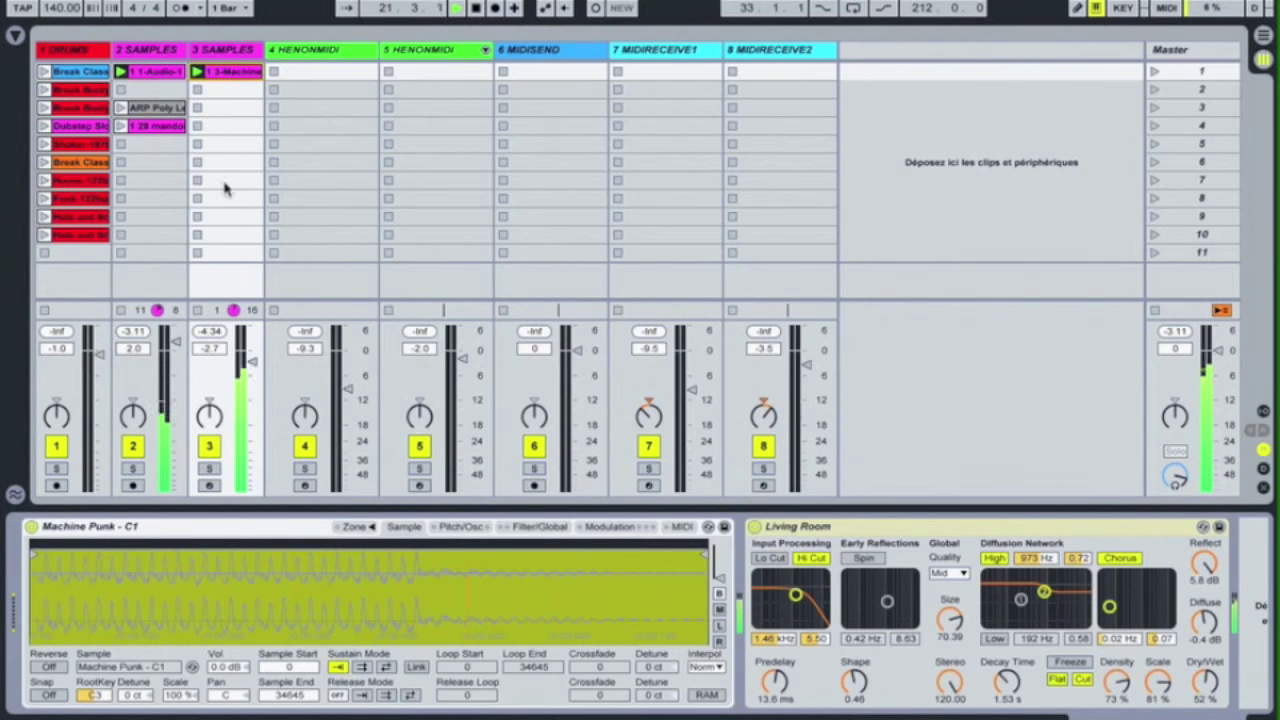
click(150, 56)
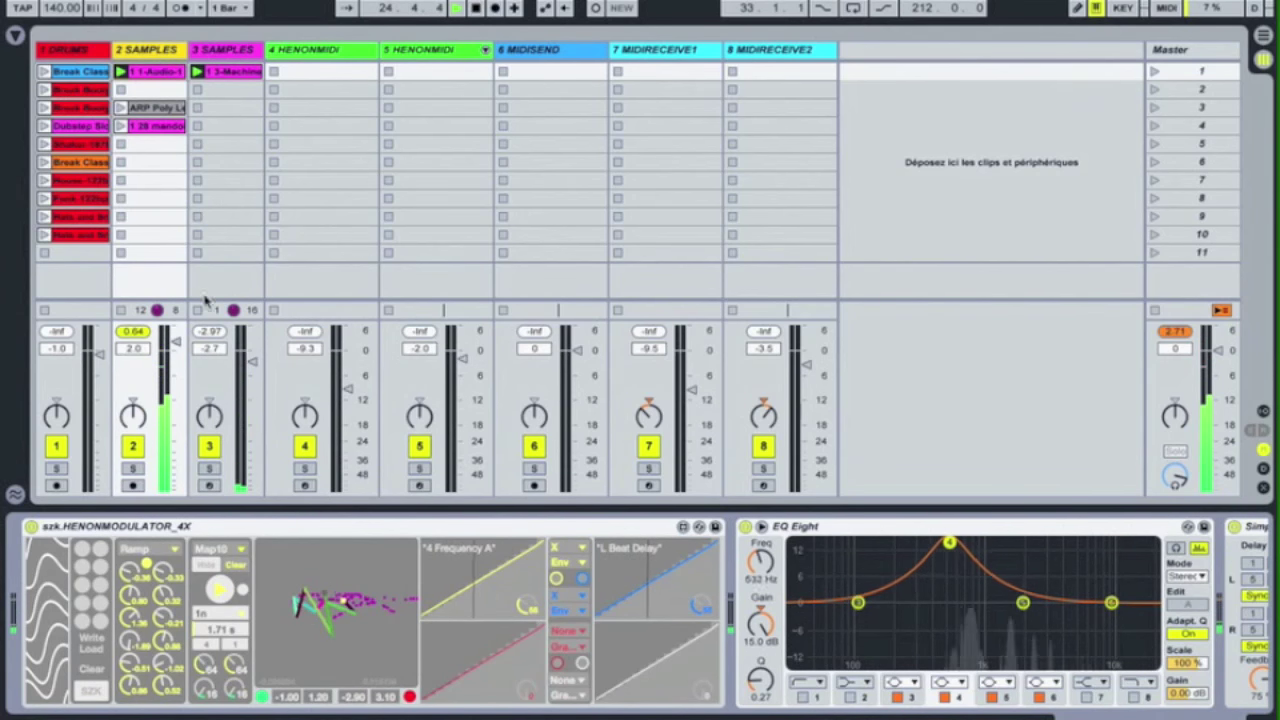
drag(176, 342, 176, 347)
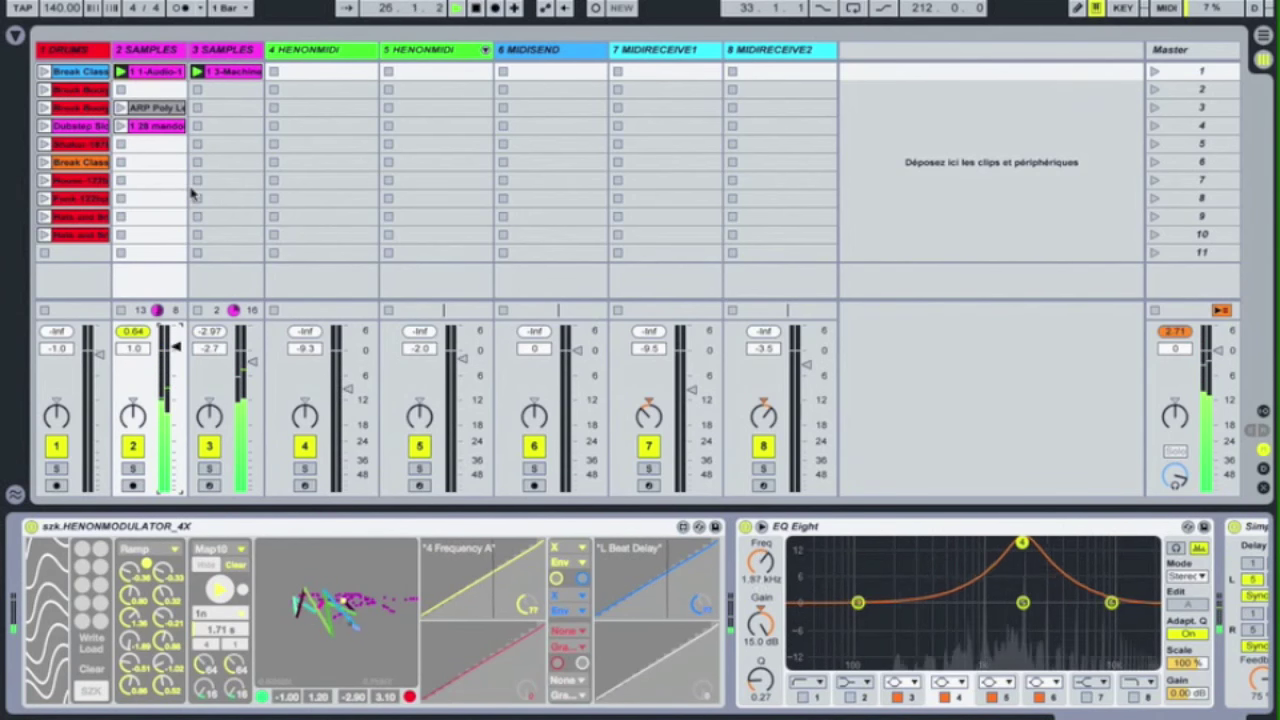
Launch the Dubstep clip in slot 4 of the DRUMS track and enable the Auto Filter modulated by HENONMODULATOR_1X
click(90, 56)
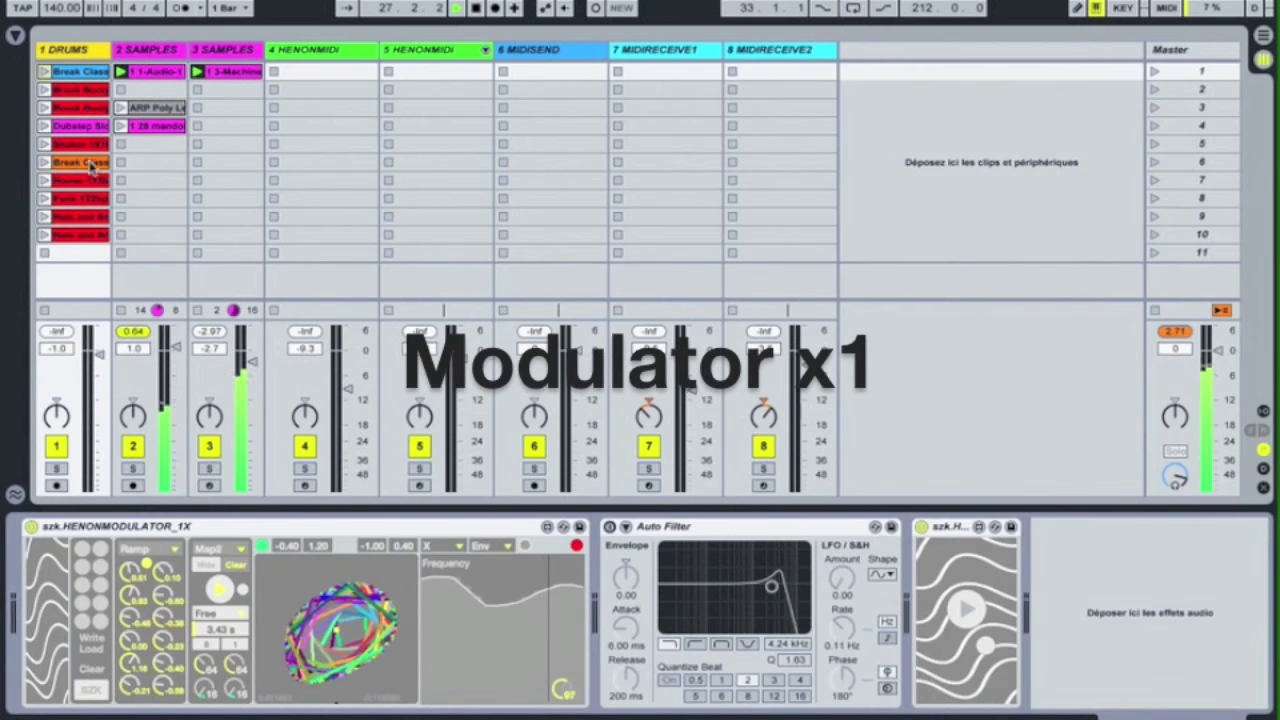
click(44, 127)
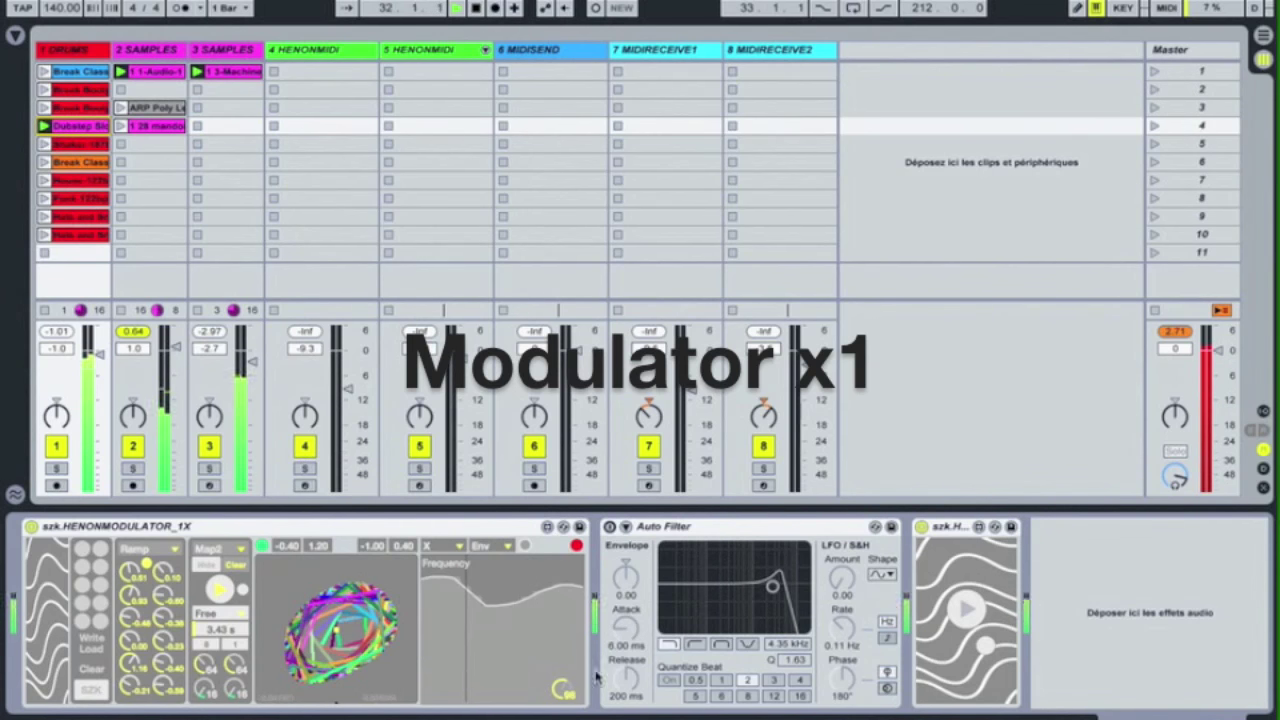
click(609, 527)
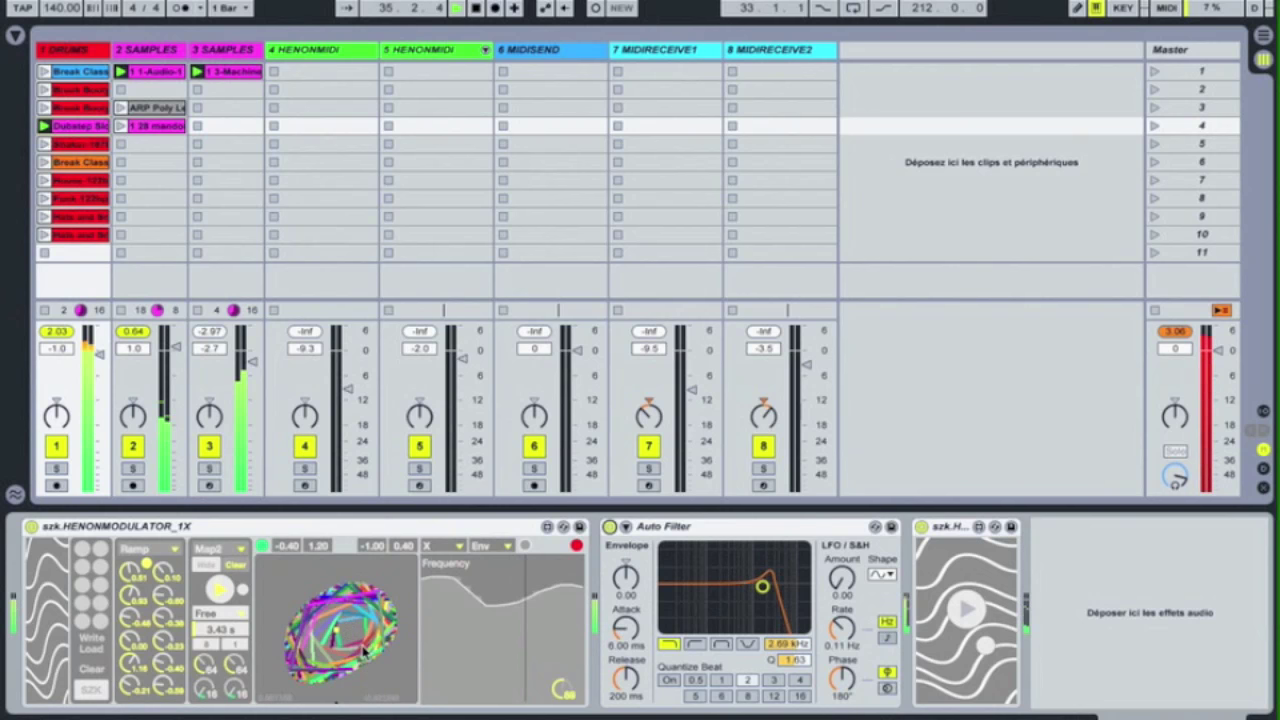
Place a new point in the HENONMODULATOR_4X map on track 2, and stop the clips on both SAMPLES tracks
click(171, 49)
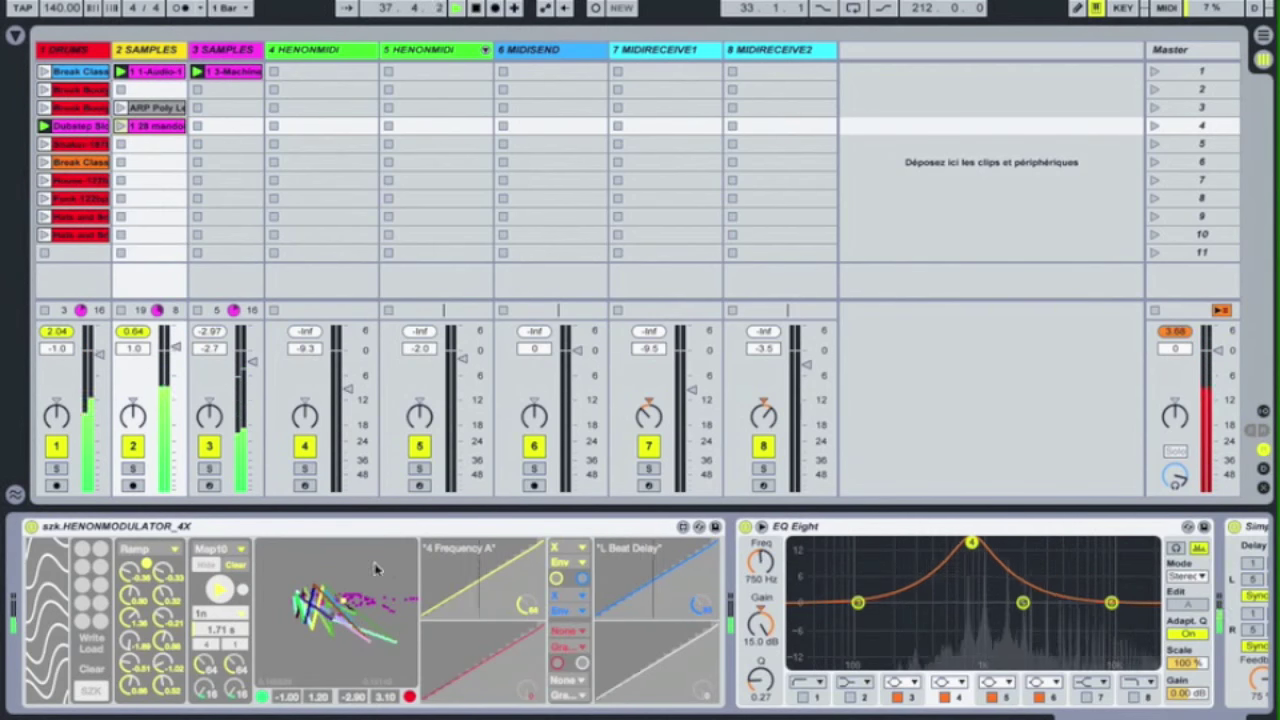
click(344, 567)
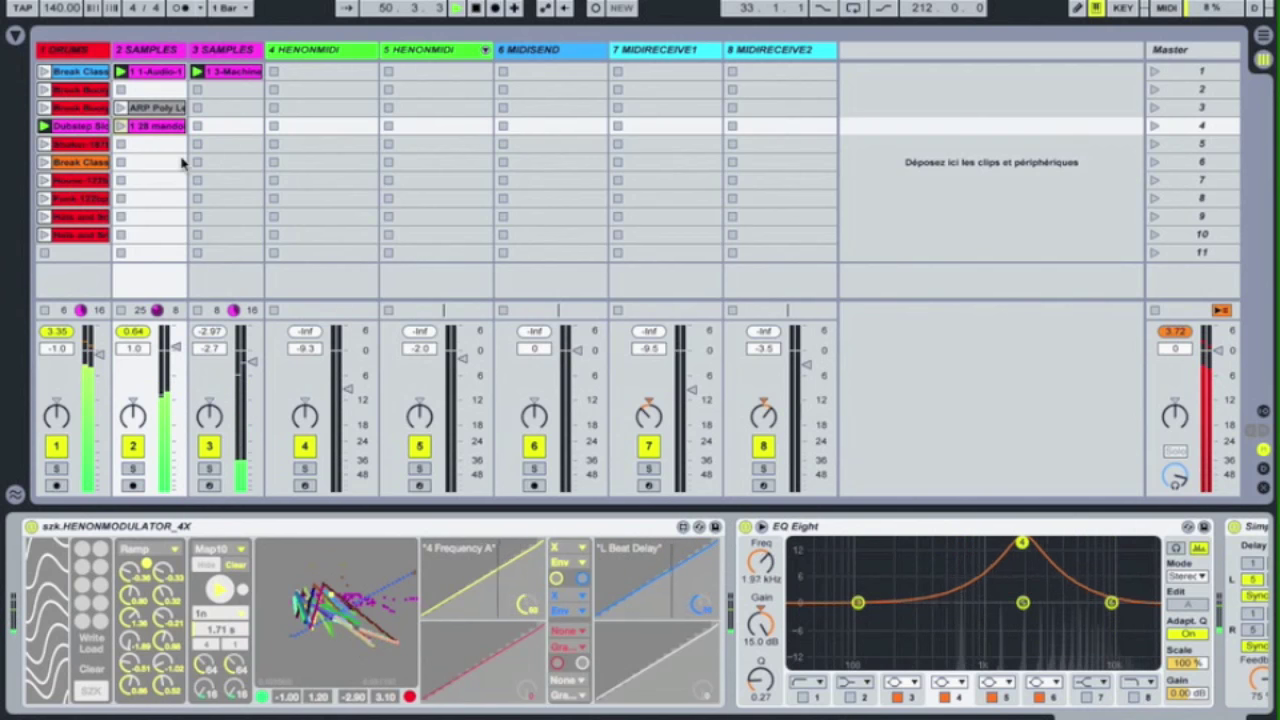
click(120, 89)
click(197, 90)
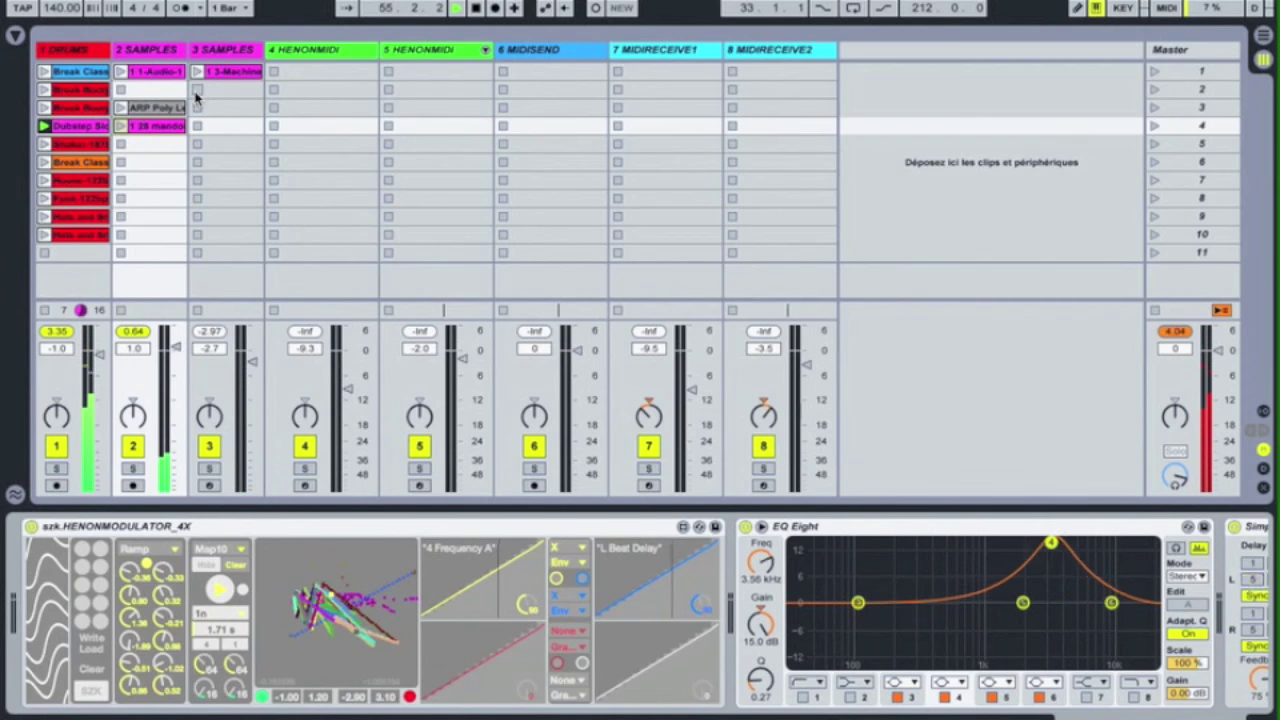
Reshape the DRUMS modulator's Frequency envelope to start near zero and rise, and stop the DRUMS clip
click(86, 51)
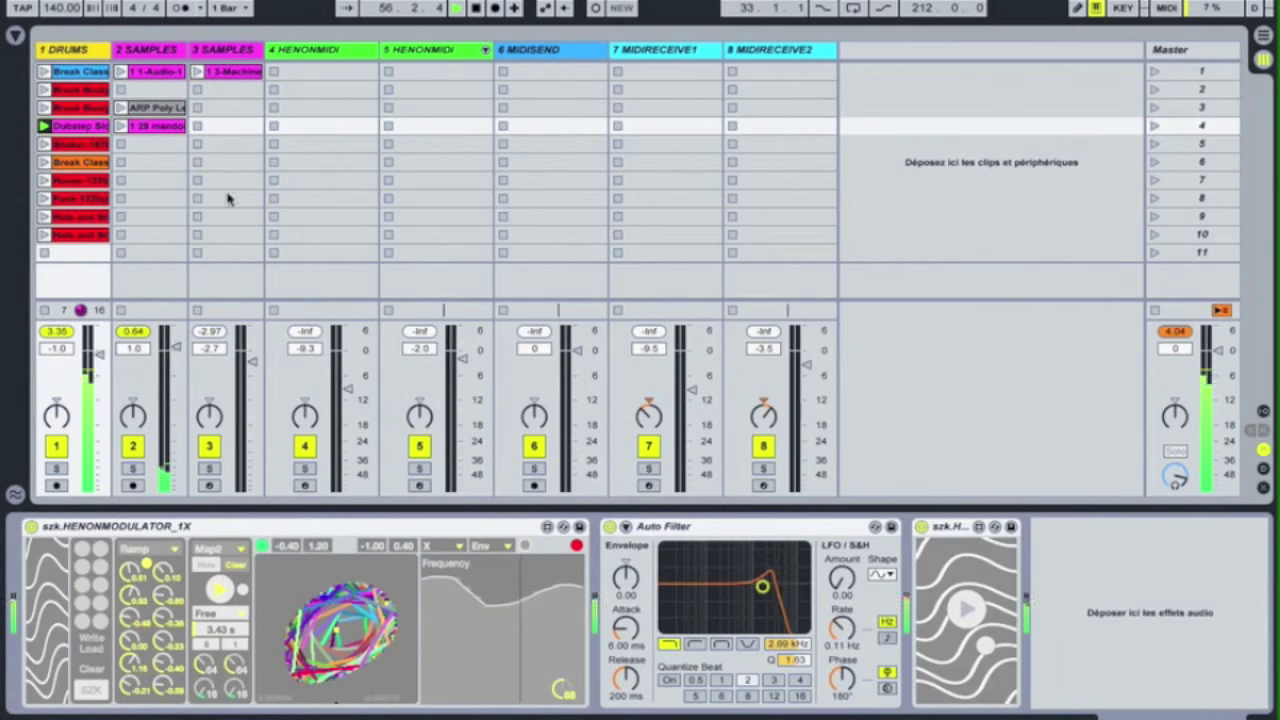
click(467, 625)
drag(467, 626, 418, 678)
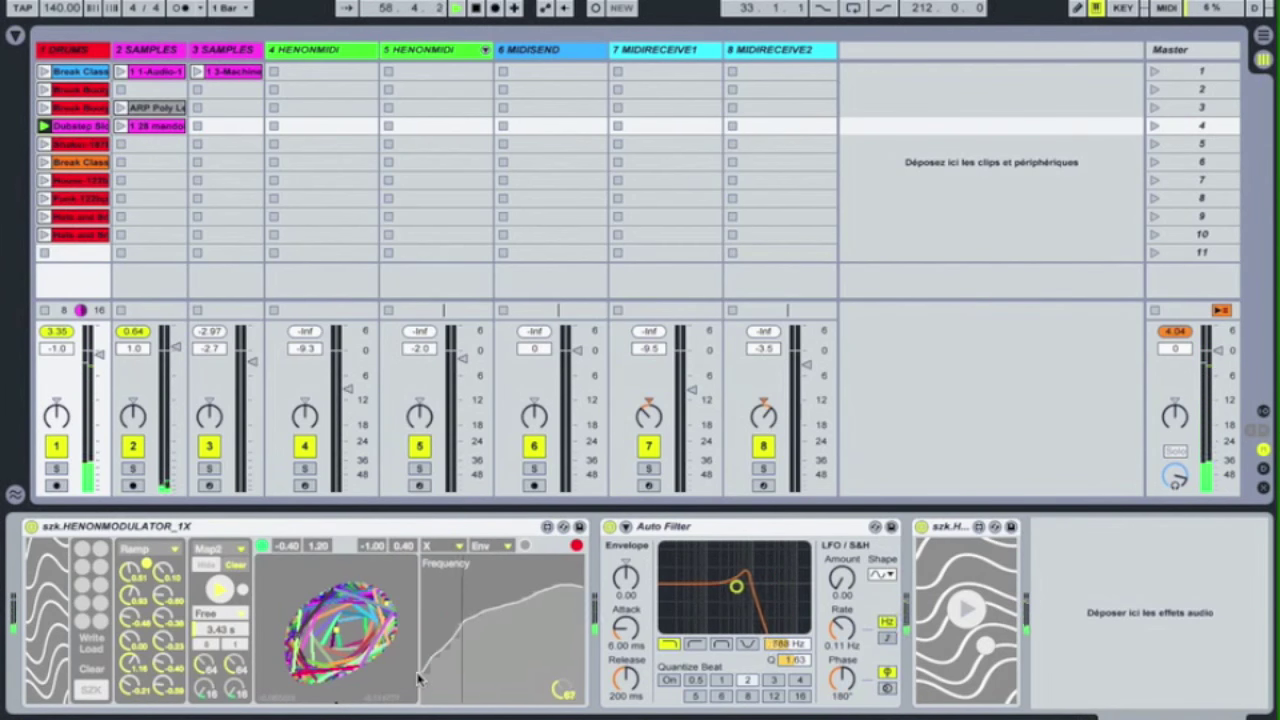
click(44, 252)
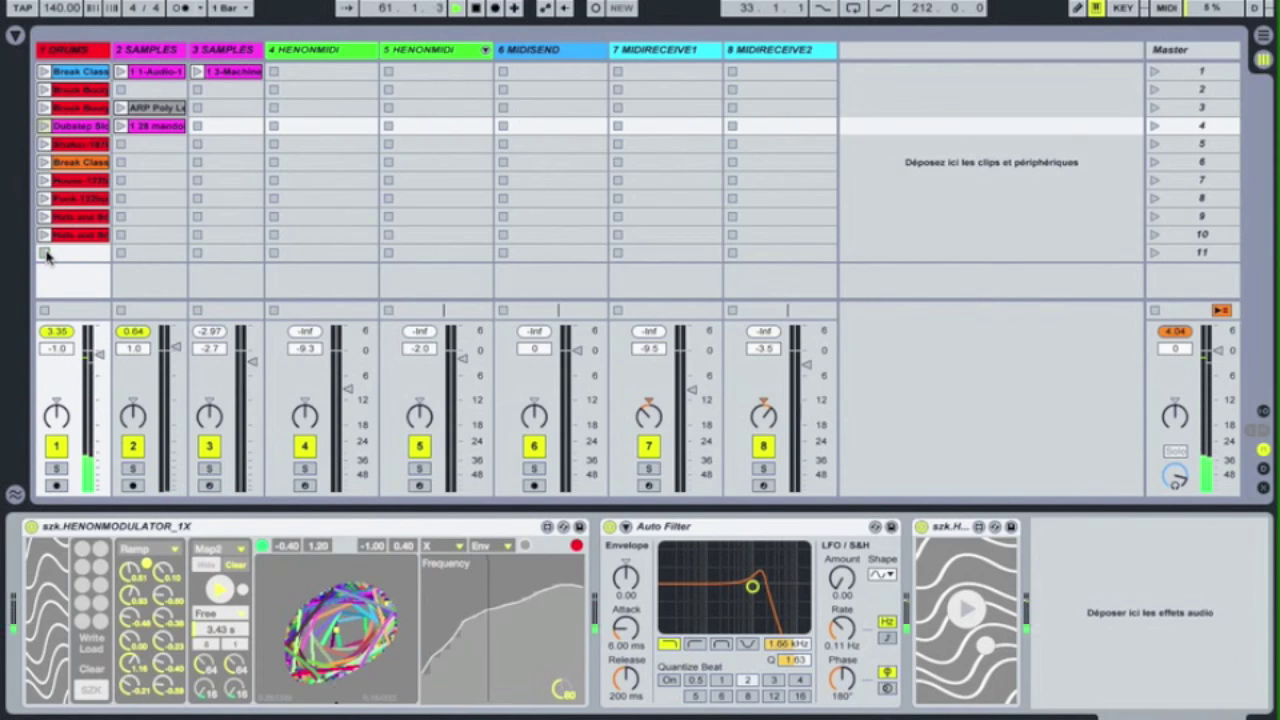